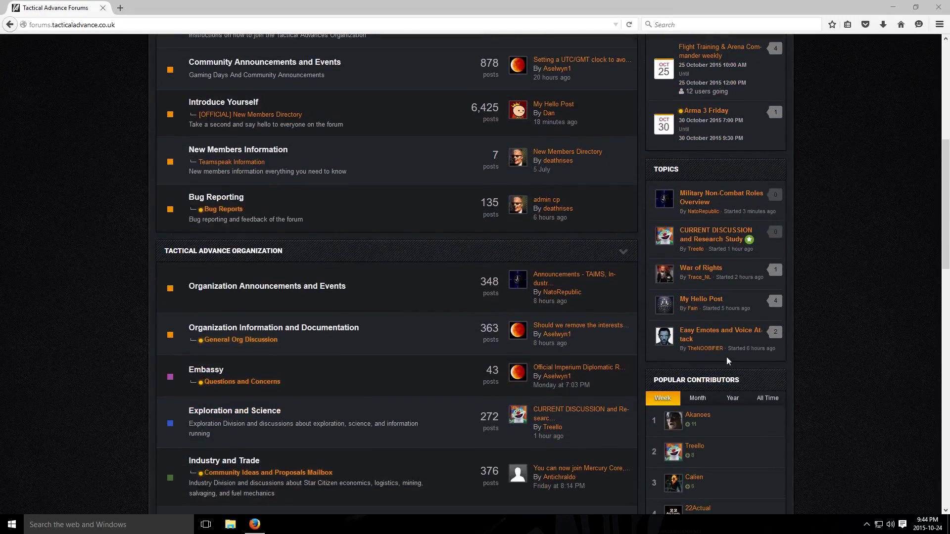
Step: Open the forum topic "Easy Emotes and Voice Attack" and look through its opening post, download link, embedded video and replies
{"action": "left_click", "coordinate": [722, 337]}
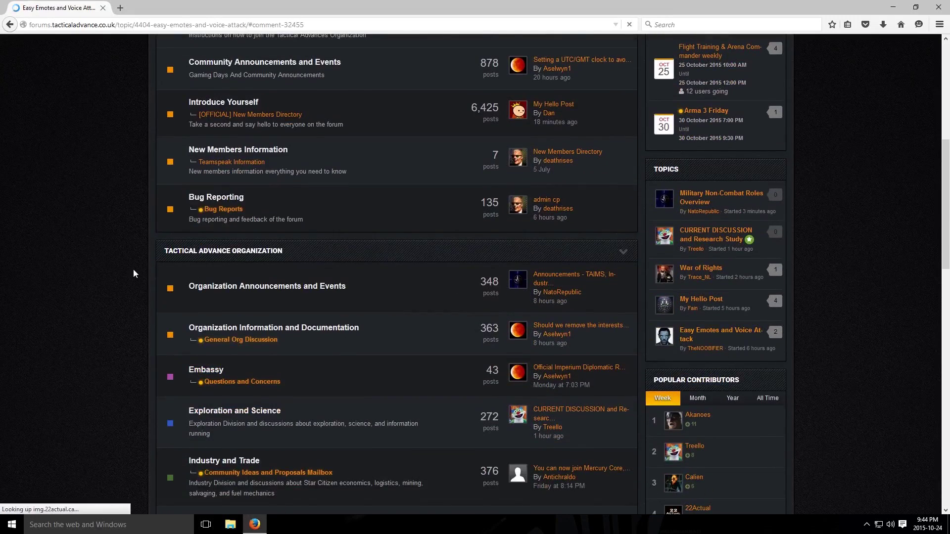
{"action": "scroll", "coordinate": [627, 310], "scroll_direction": "up", "scroll_amount": 7}
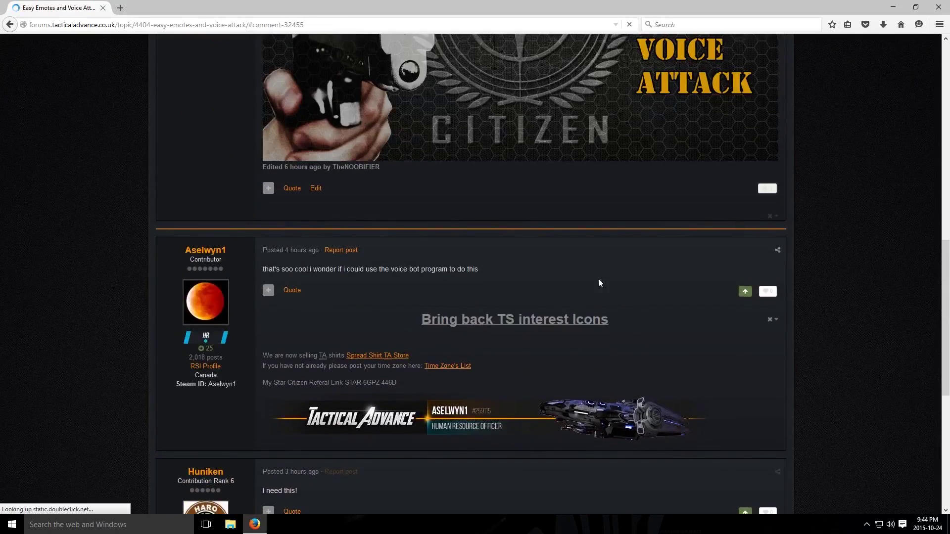
{"action": "scroll", "coordinate": [192, 334], "scroll_direction": "up", "scroll_amount": 3}
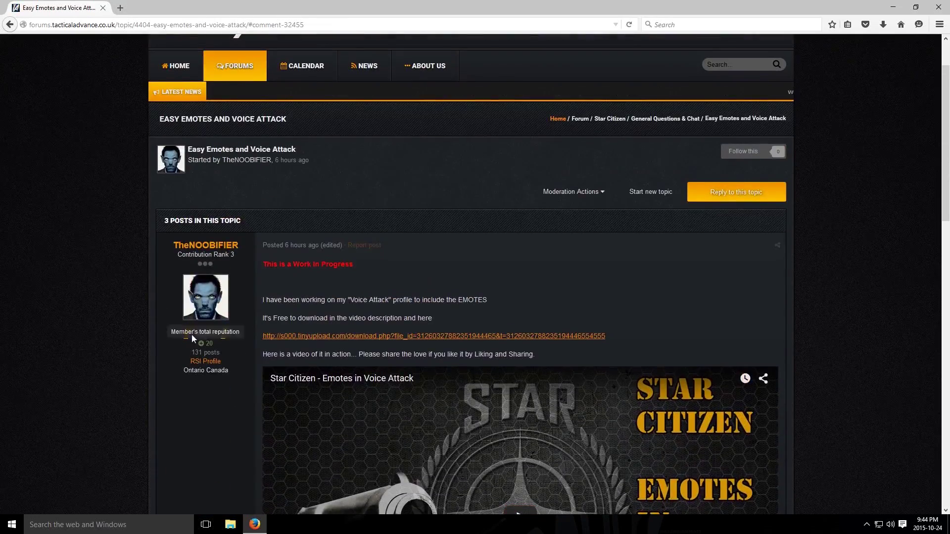
{"action": "scroll", "coordinate": [108, 308], "scroll_direction": "up", "scroll_amount": 2}
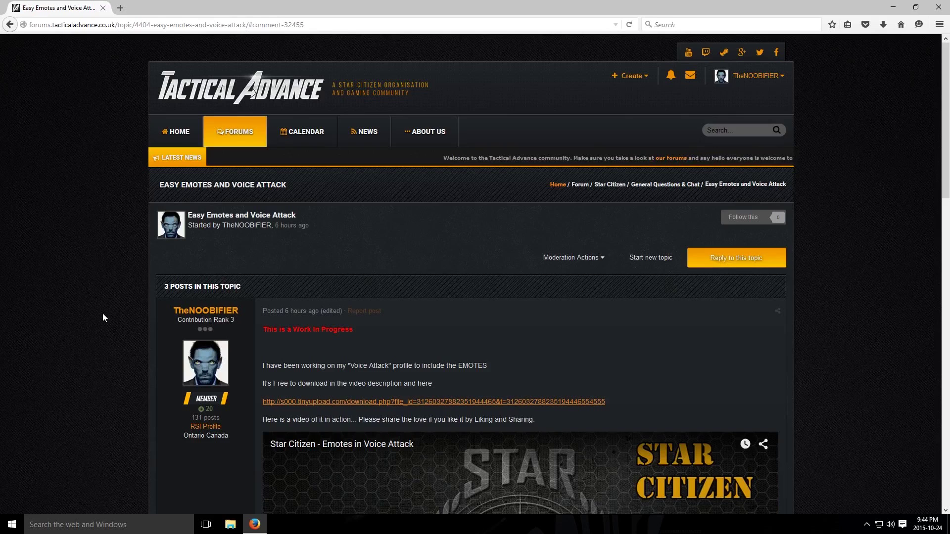
{"action": "scroll", "coordinate": [97, 336], "scroll_direction": "down", "scroll_amount": 2}
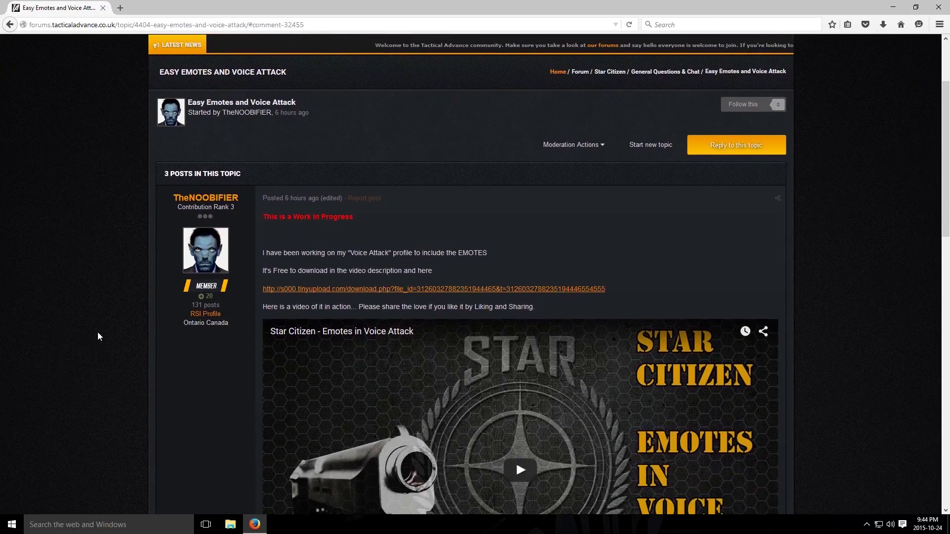
{"action": "scroll", "coordinate": [98, 336], "scroll_direction": "down", "scroll_amount": 4}
{"action": "scroll", "coordinate": [98, 336], "scroll_direction": "up", "scroll_amount": 4}
{"action": "scroll", "coordinate": [97, 336], "scroll_direction": "down", "scroll_amount": 1}
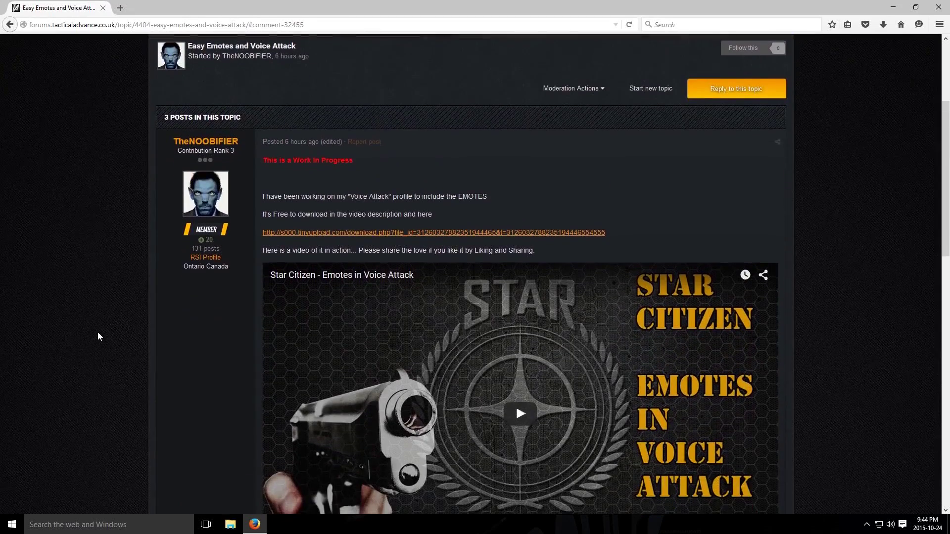
{"action": "scroll", "coordinate": [98, 336], "scroll_direction": "down", "scroll_amount": 8}
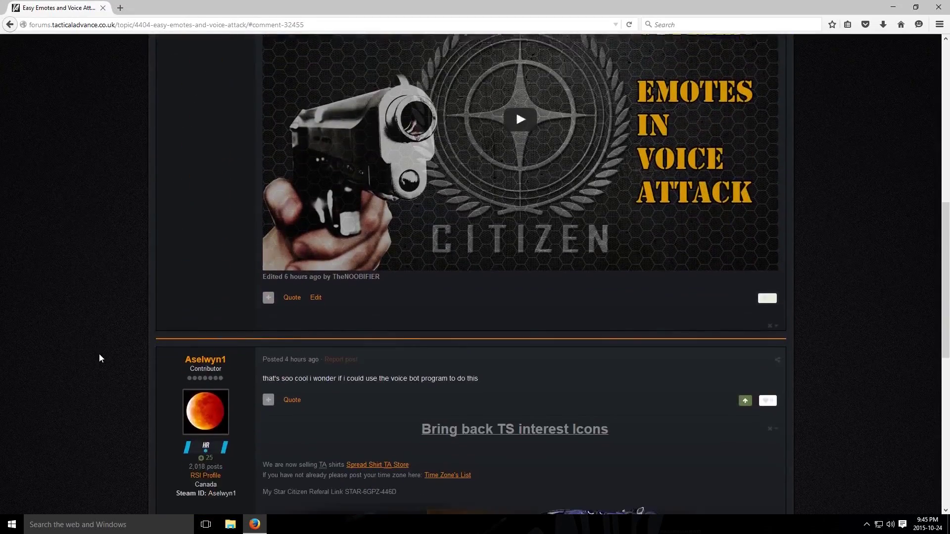
{"action": "scroll", "coordinate": [118, 361], "scroll_direction": "up", "scroll_amount": 9}
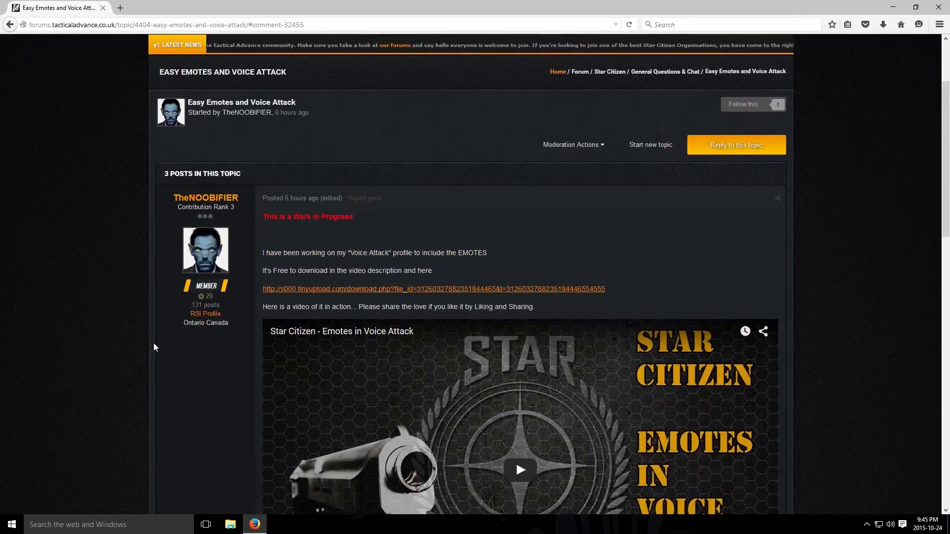
{"action": "scroll", "coordinate": [161, 340], "scroll_direction": "down", "scroll_amount": 1}
{"action": "scroll", "coordinate": [167, 338], "scroll_direction": "down", "scroll_amount": 1}
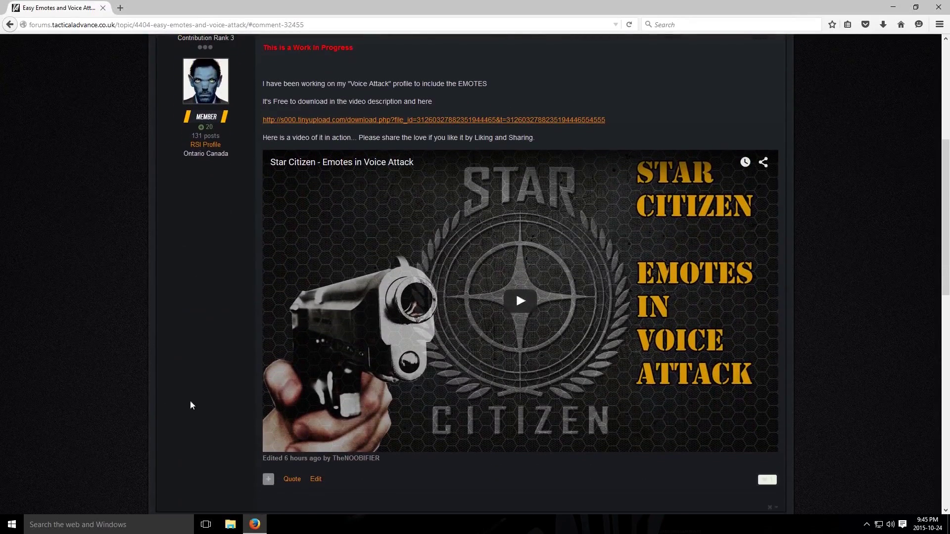
{"action": "scroll", "coordinate": [114, 376], "scroll_direction": "up", "scroll_amount": 5}
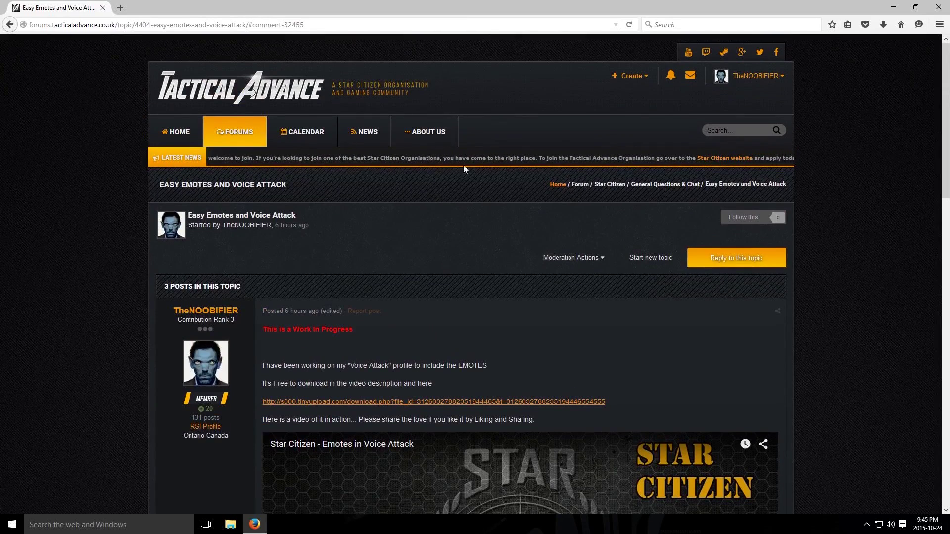
Step: Minimize the browser, switch to VoiceAttack by launching it, and place its window near the upper middle of the desktop
{"action": "left_click", "coordinate": [893, 7]}
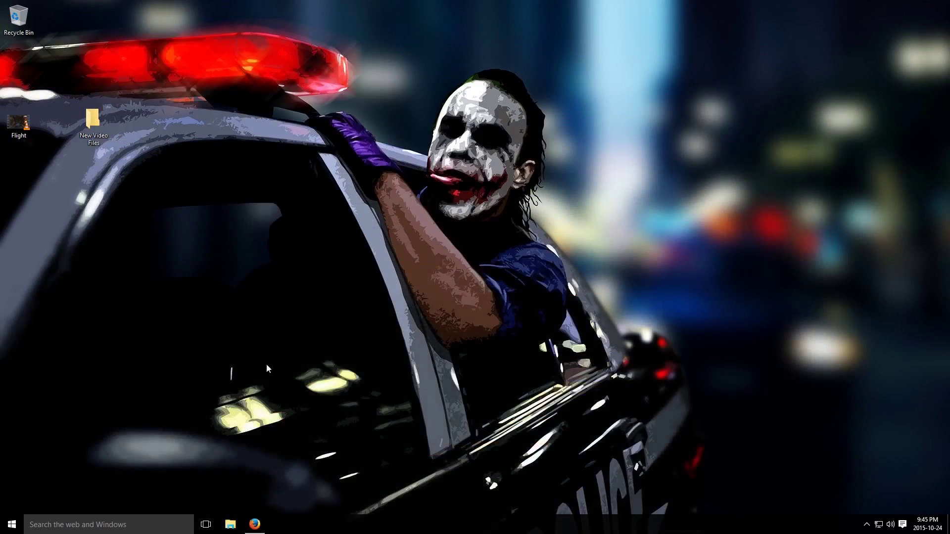
{"action": "key", "text": "super"}
{"action": "left_click", "coordinate": [300, 283]}
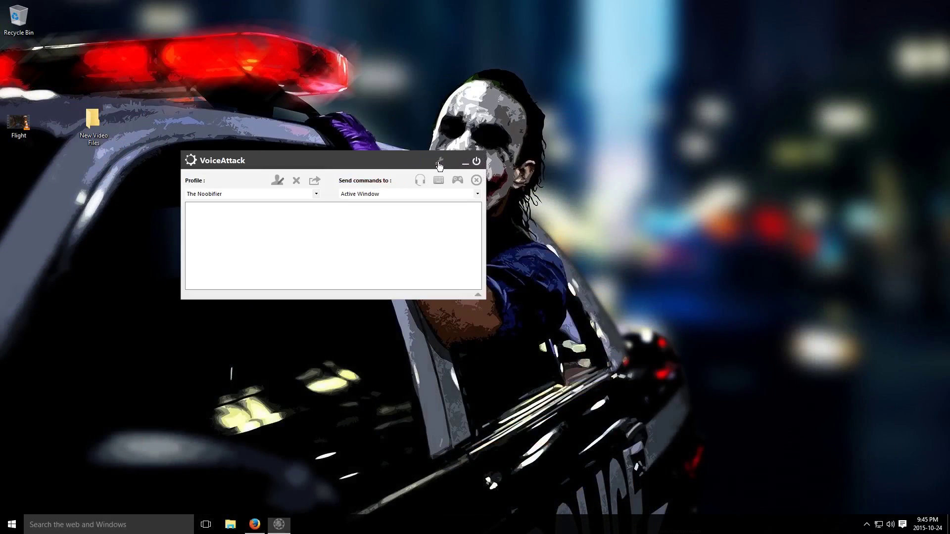
{"action": "left_click_drag", "start_coordinate": [368, 163], "coordinate": [544, 85]}
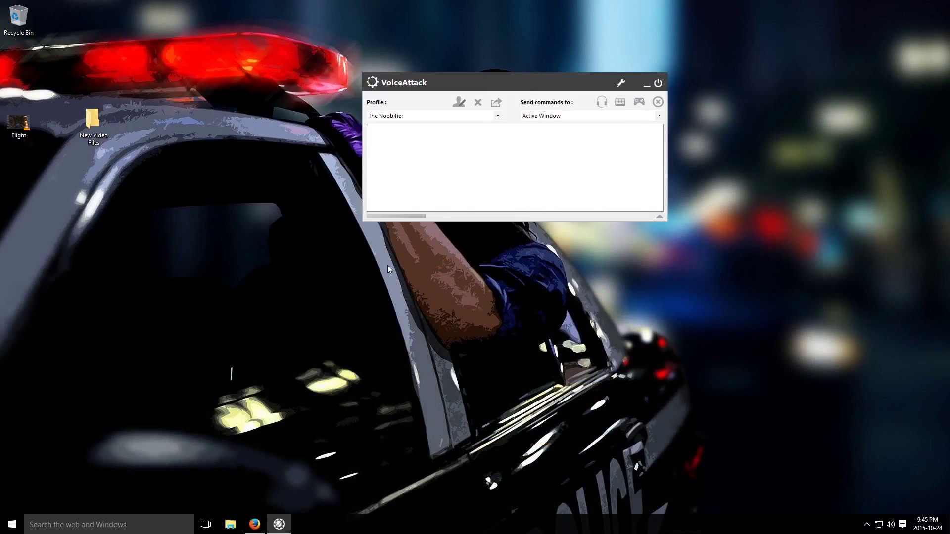
{"action": "left_click_drag", "start_coordinate": [457, 86], "coordinate": [393, 83]}
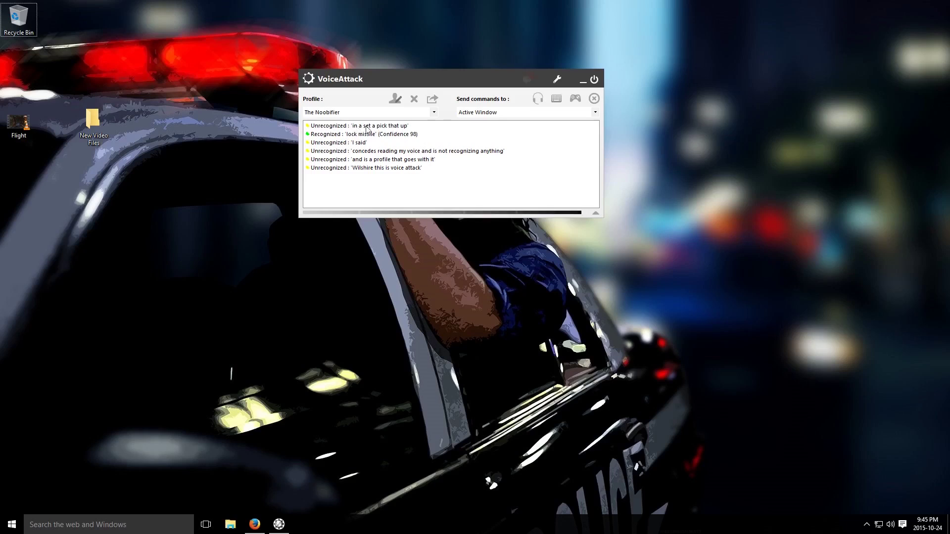
Step: Open The Noobifier profile for editing and place its tall window beside the VoiceAttack recognition log
{"action": "left_click", "coordinate": [395, 98]}
{"action": "left_click_drag", "start_coordinate": [644, 424], "coordinate": [655, 70]}
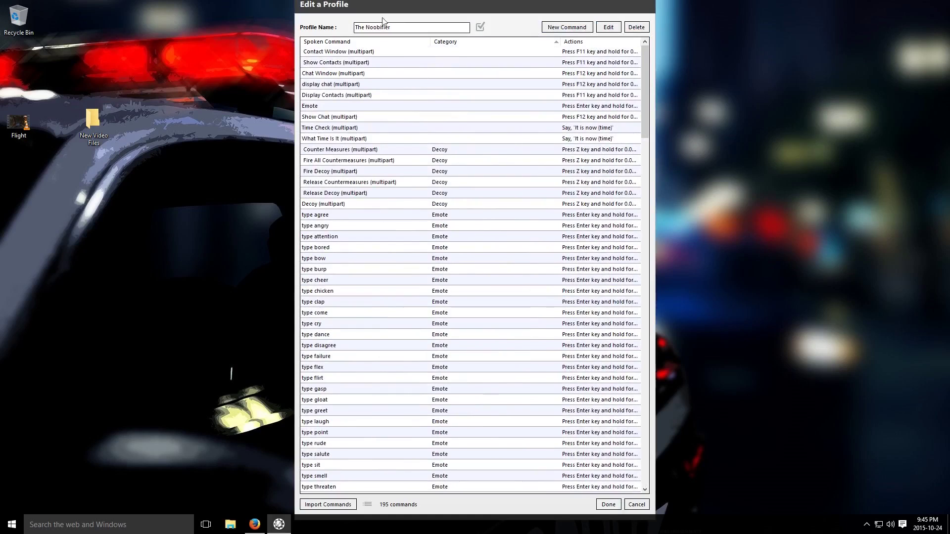
{"action": "left_click_drag", "start_coordinate": [347, 5], "coordinate": [571, 43]}
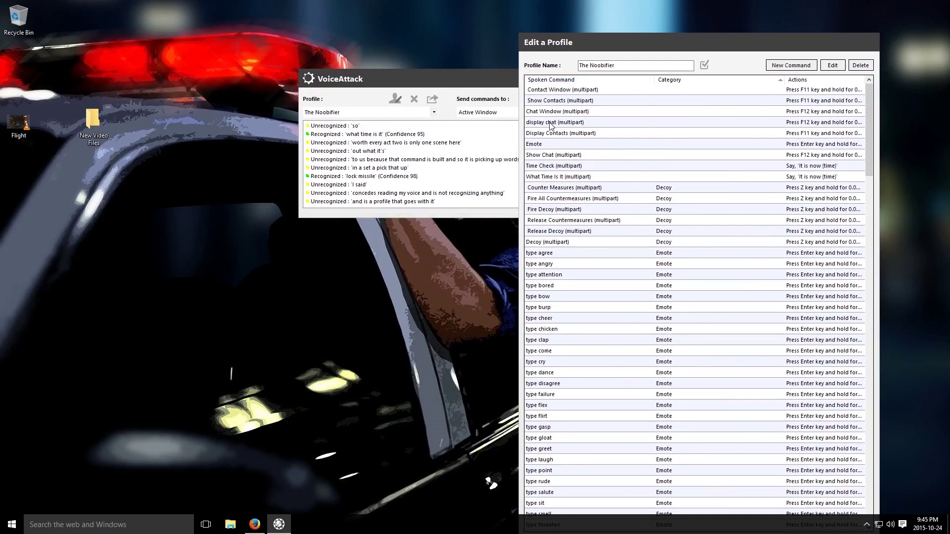
Step: Examine the "What Time Is It" command's spoken phrases and action sequence, and close it without changes
{"action": "double_click", "coordinate": [538, 177]}
{"action": "left_click_drag", "start_coordinate": [510, 148], "coordinate": [612, 99]}
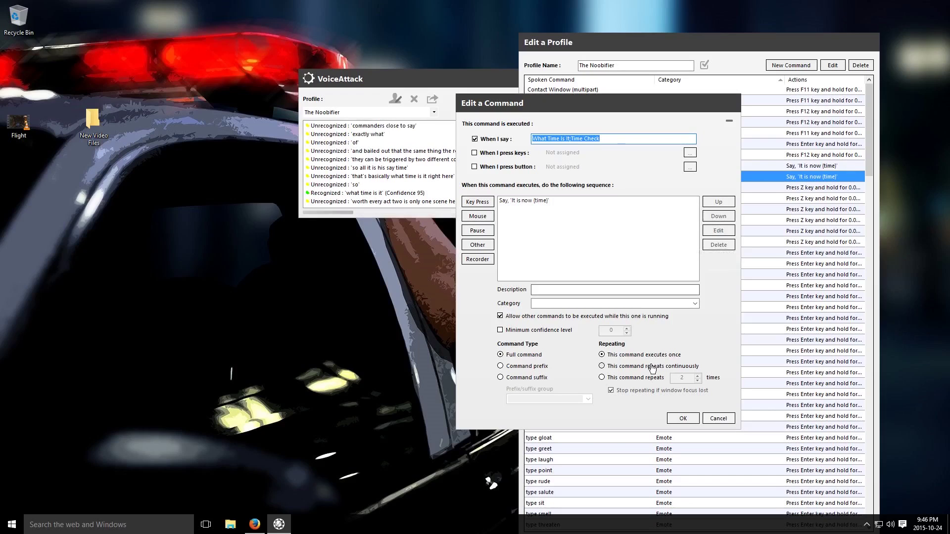
{"action": "left_click", "coordinate": [718, 418]}
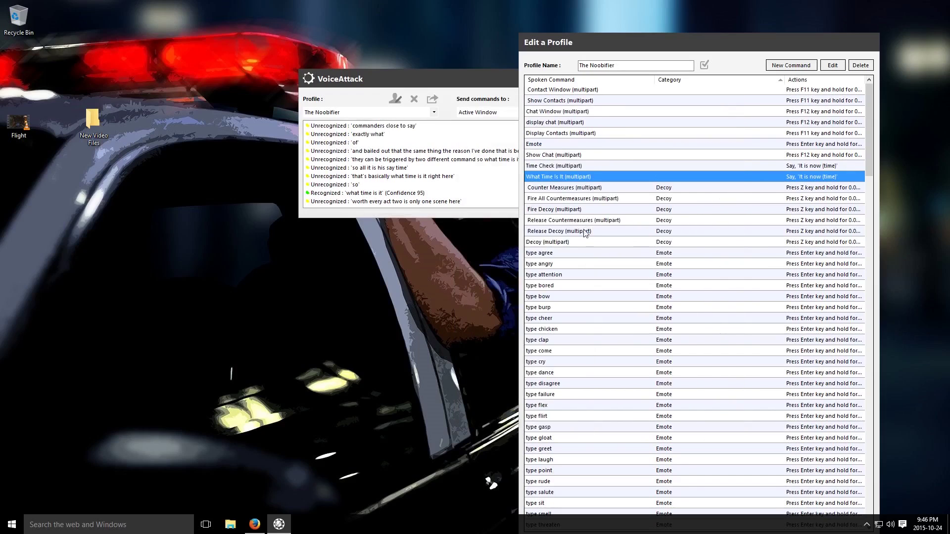
Step: Open the Counter Measures command in the Decoy category and examine its full list of spoken phrases
{"action": "double_click", "coordinate": [569, 188]}
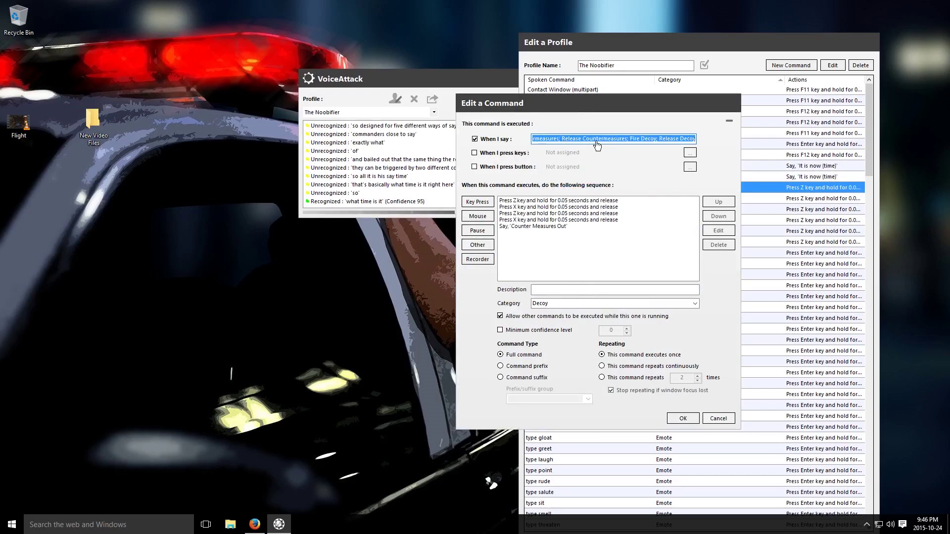
{"action": "left_click", "coordinate": [665, 141]}
{"action": "left_click_drag", "start_coordinate": [582, 141], "coordinate": [480, 141]}
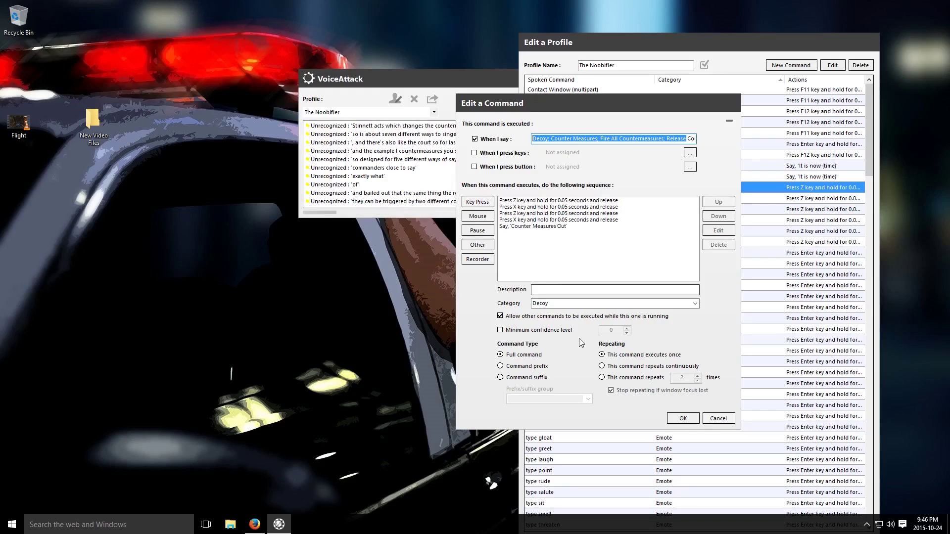
Step: Test the spoken "decoy" command in a blank WordPad document to enter "zxzx", and close the document without saving
{"action": "left_click", "coordinate": [12, 524]}
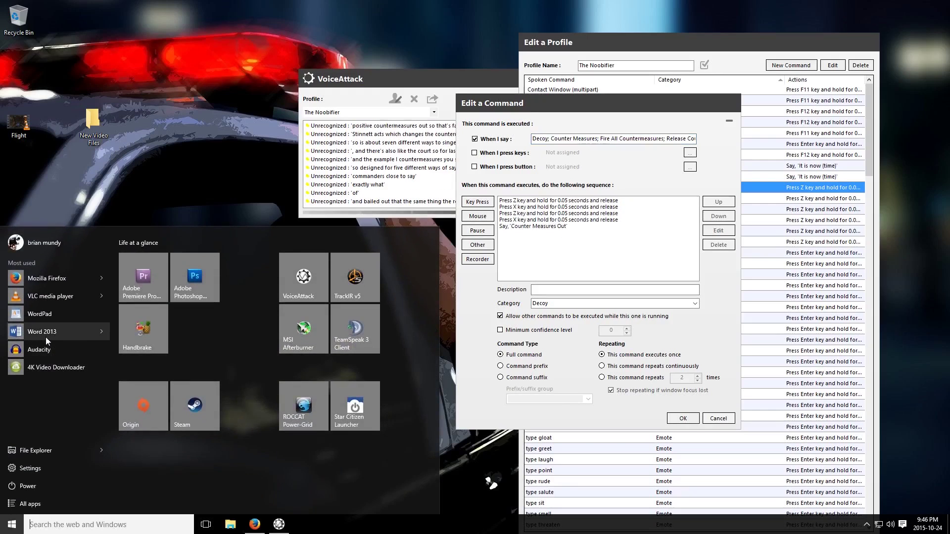
{"action": "left_click", "coordinate": [39, 314]}
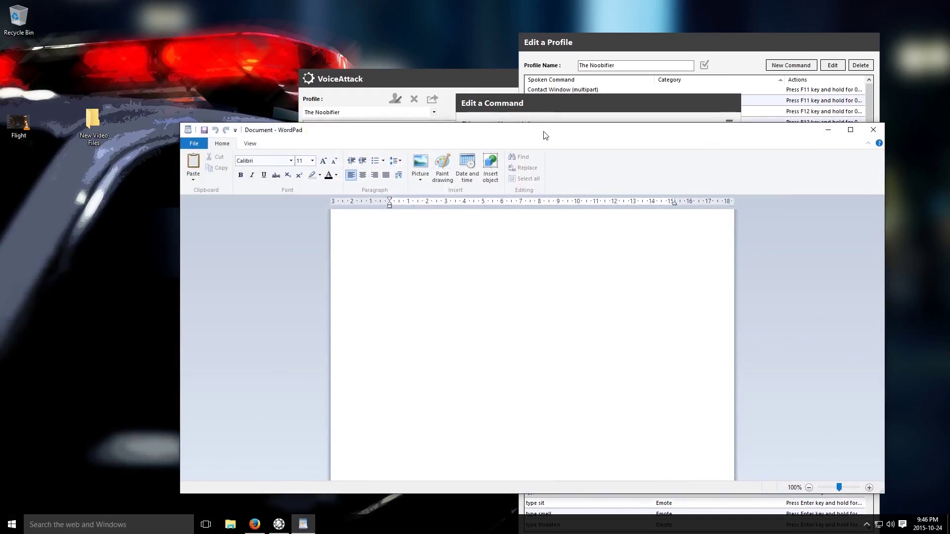
{"action": "left_click_drag", "start_coordinate": [543, 135], "coordinate": [417, 272]}
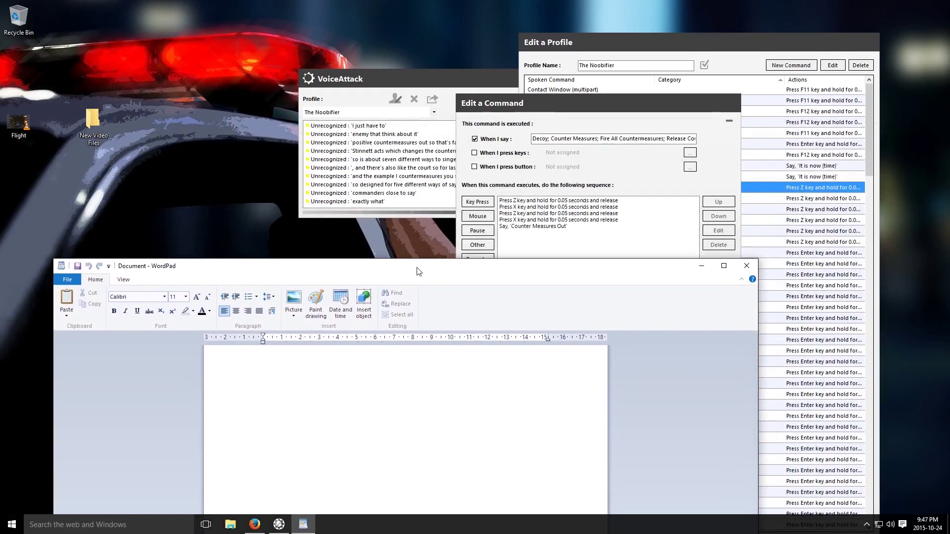
{"action": "left_click_drag", "start_coordinate": [417, 270], "coordinate": [417, 240]}
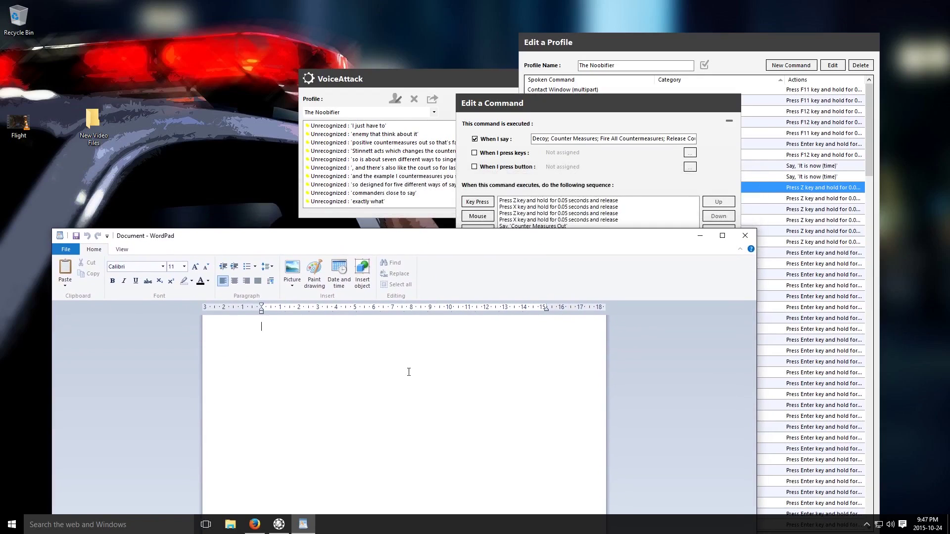
{"action": "type", "text": "zxzx"}
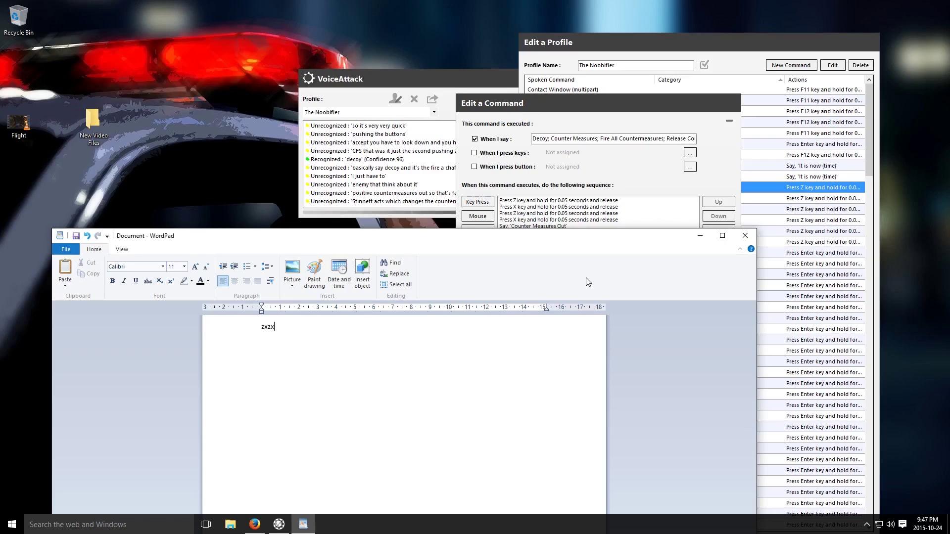
{"action": "key", "text": "alt+F4"}
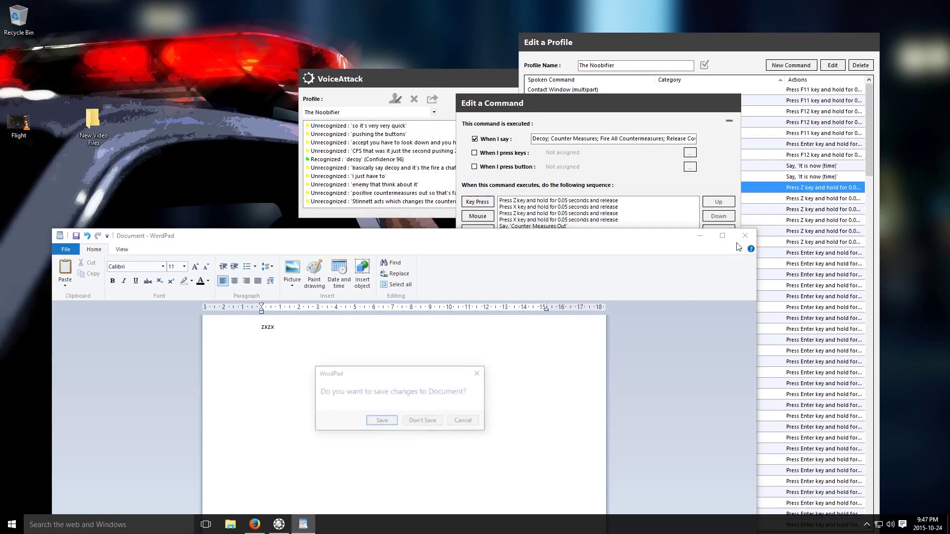
{"action": "left_click", "coordinate": [417, 419]}
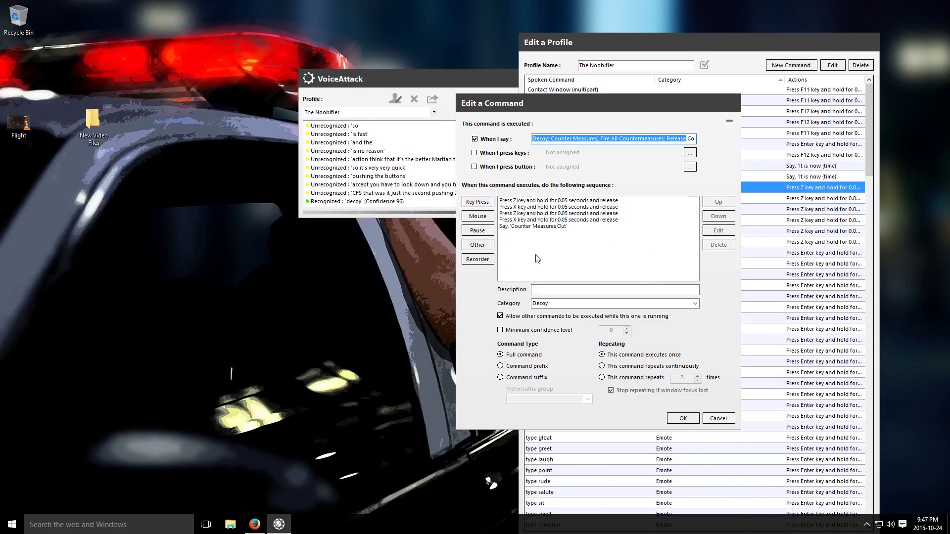
Step: Examine the options for adding a keypress to the Counter Measures command, including the extended key list, and cancel without adding one
{"action": "left_click", "coordinate": [584, 234]}
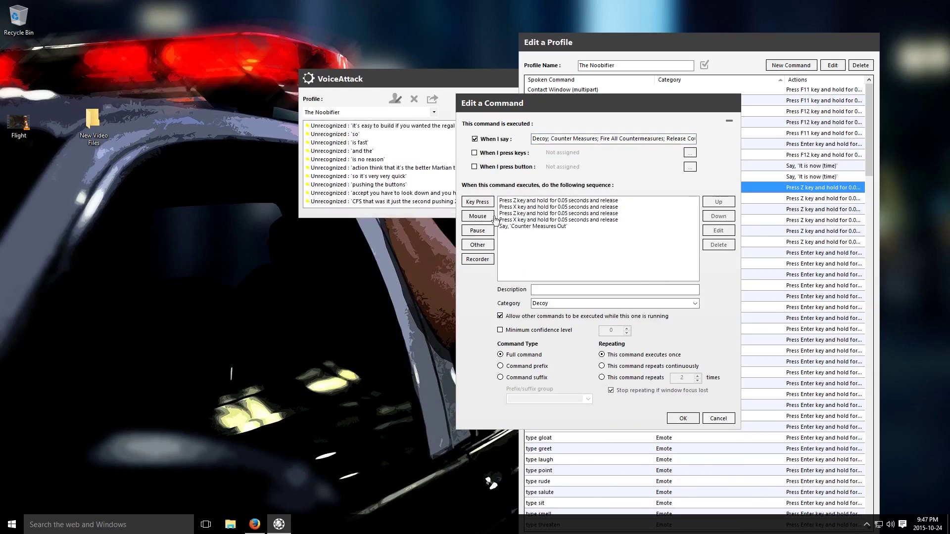
{"action": "left_click", "coordinate": [478, 202]}
{"action": "left_click", "coordinate": [539, 204]}
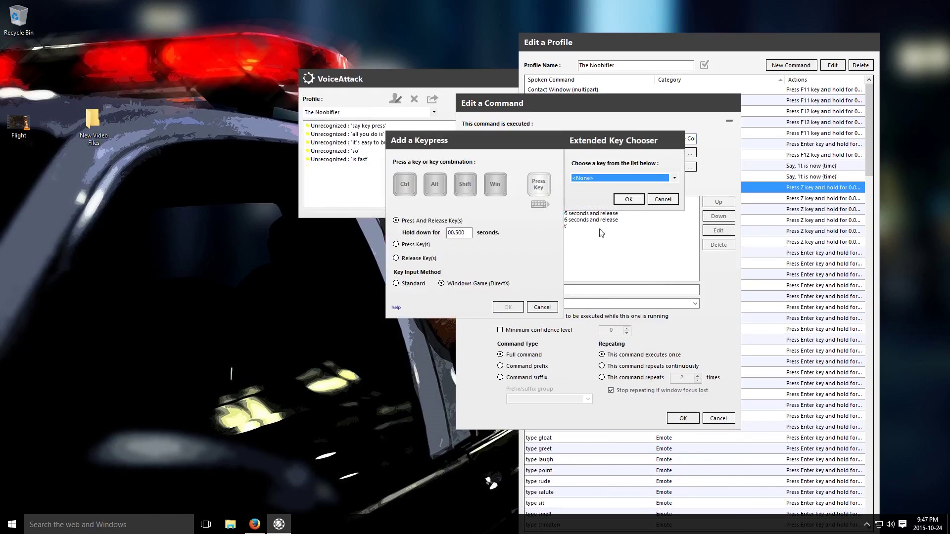
{"action": "left_click", "coordinate": [674, 178]}
{"action": "left_click_drag", "start_coordinate": [676, 221], "coordinate": [669, 297]}
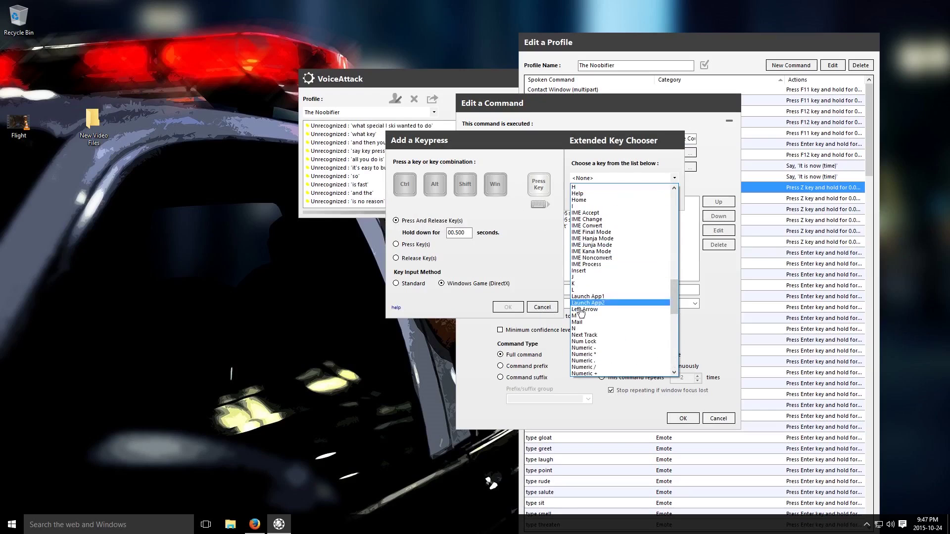
{"action": "left_click", "coordinate": [546, 313]}
{"action": "left_click", "coordinate": [662, 199]}
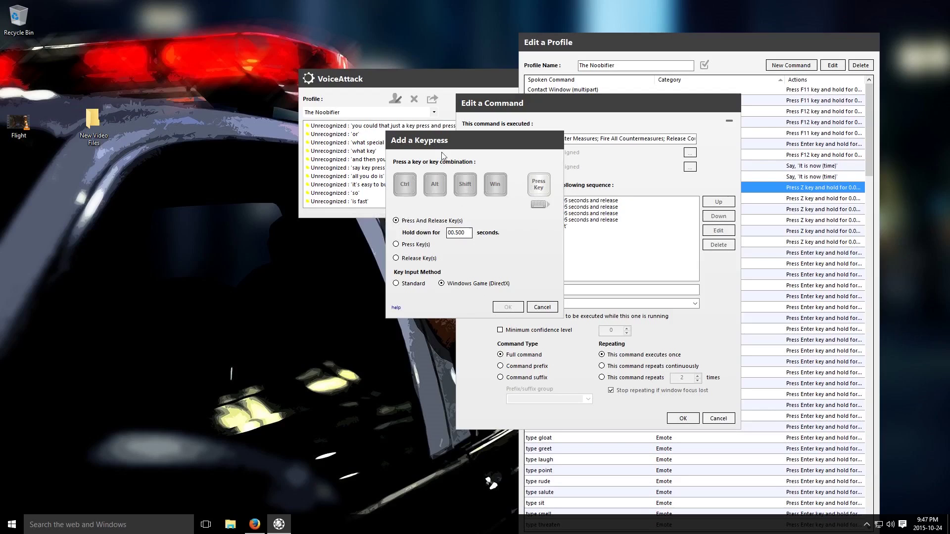
{"action": "left_click_drag", "start_coordinate": [457, 146], "coordinate": [467, 113]}
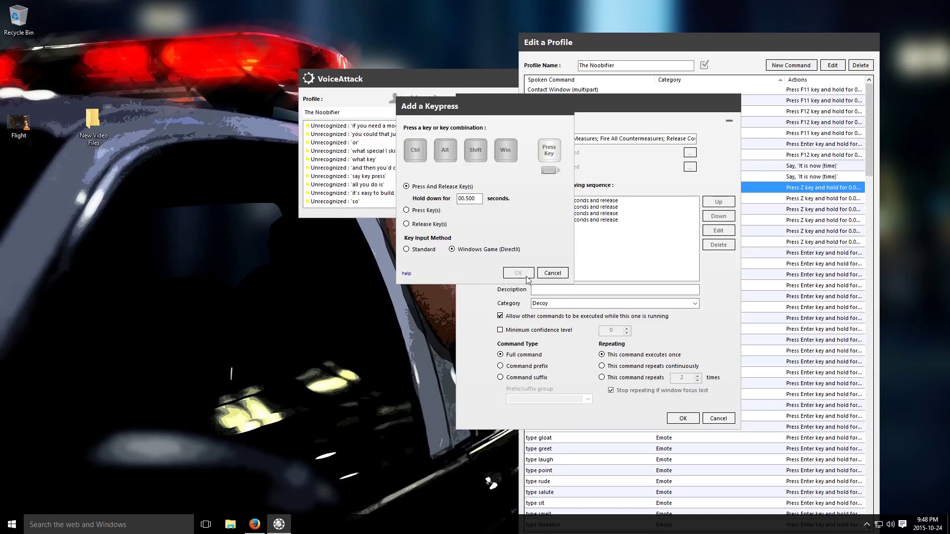
{"action": "left_click", "coordinate": [552, 273]}
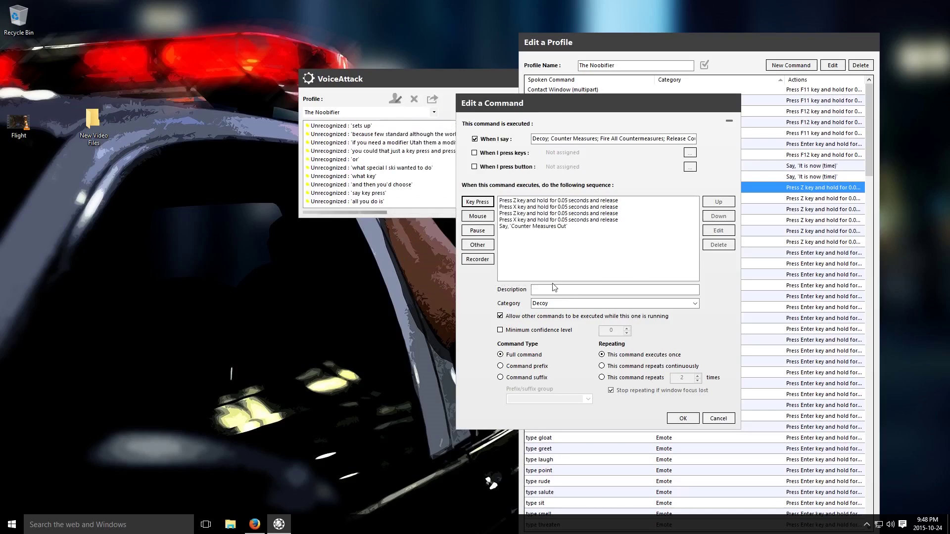
Step: Check the category choices for the Counter Measures command, keep Decoy, and accept the command
{"action": "left_click", "coordinate": [695, 304]}
{"action": "left_click", "coordinate": [695, 306]}
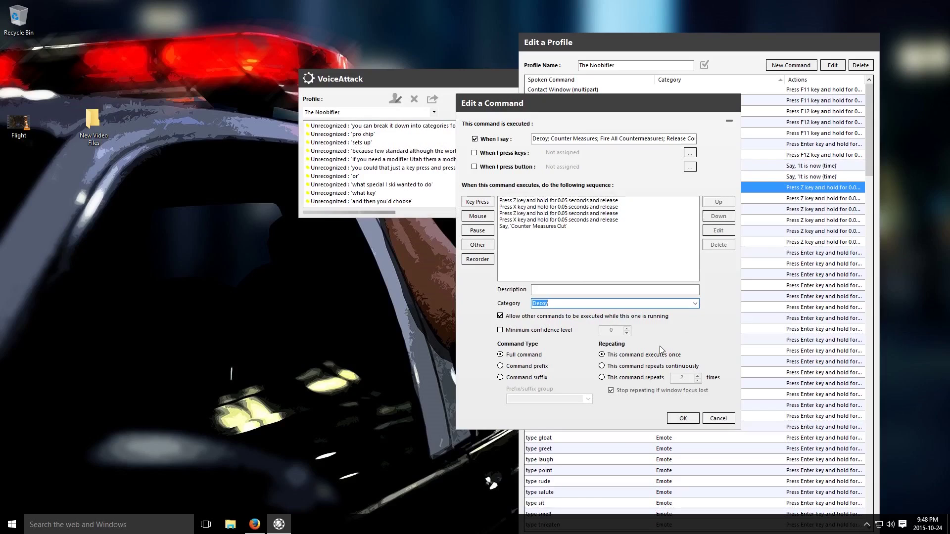
{"action": "left_click", "coordinate": [685, 419]}
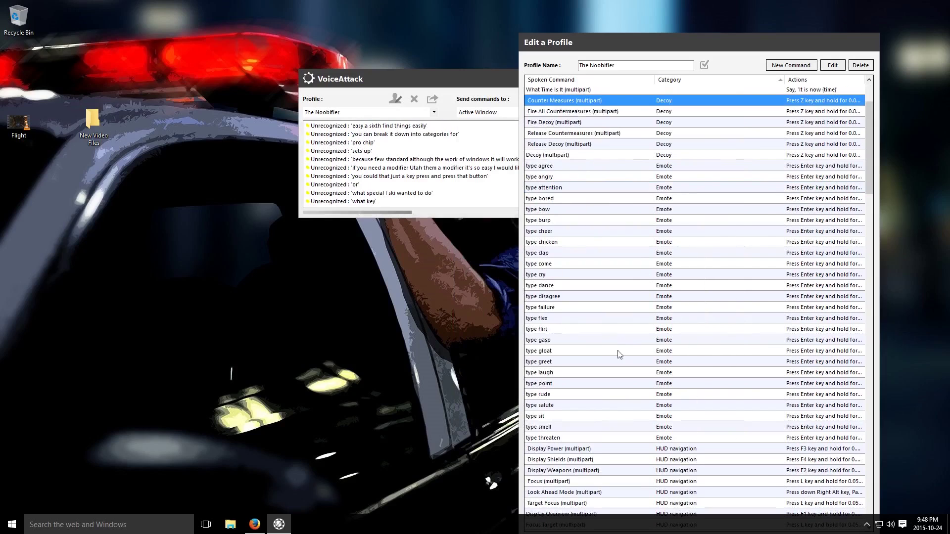
Step: Look through the profile's command categories, then open the Fire command in the Missile category to examine its phrases and action sequence
{"action": "scroll", "coordinate": [611, 247], "scroll_direction": "down", "scroll_amount": 20}
{"action": "scroll", "coordinate": [609, 303], "scroll_direction": "down", "scroll_amount": 20}
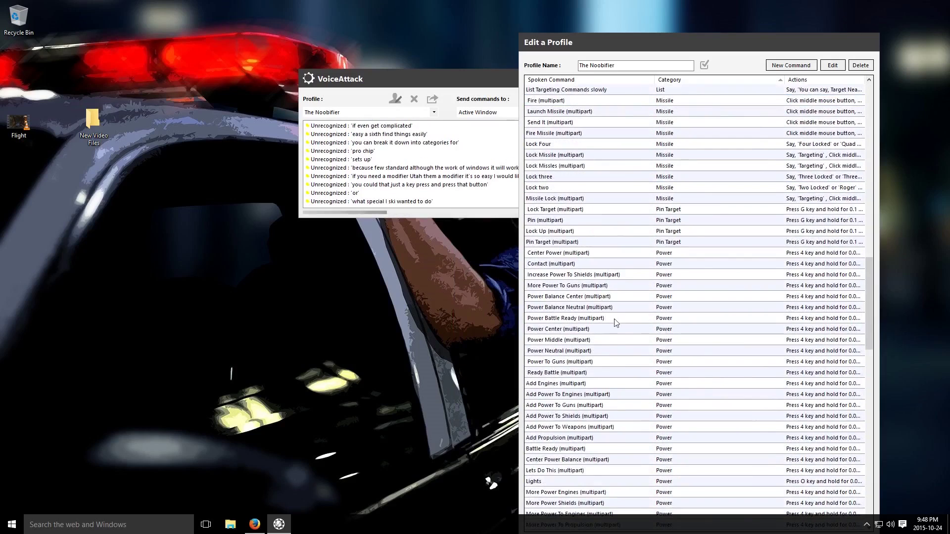
{"action": "scroll", "coordinate": [663, 274], "scroll_direction": "down", "scroll_amount": 10}
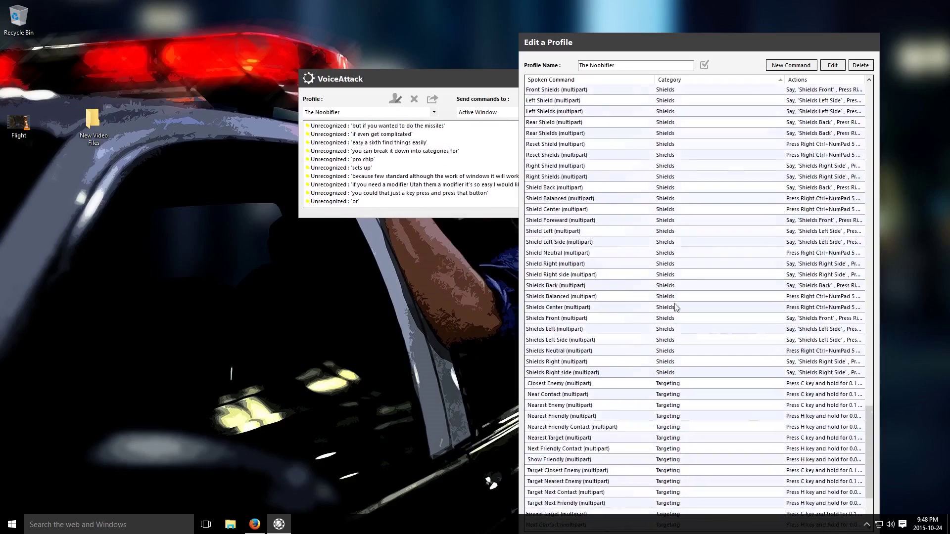
{"action": "scroll", "coordinate": [709, 396], "scroll_direction": "up", "scroll_amount": 20}
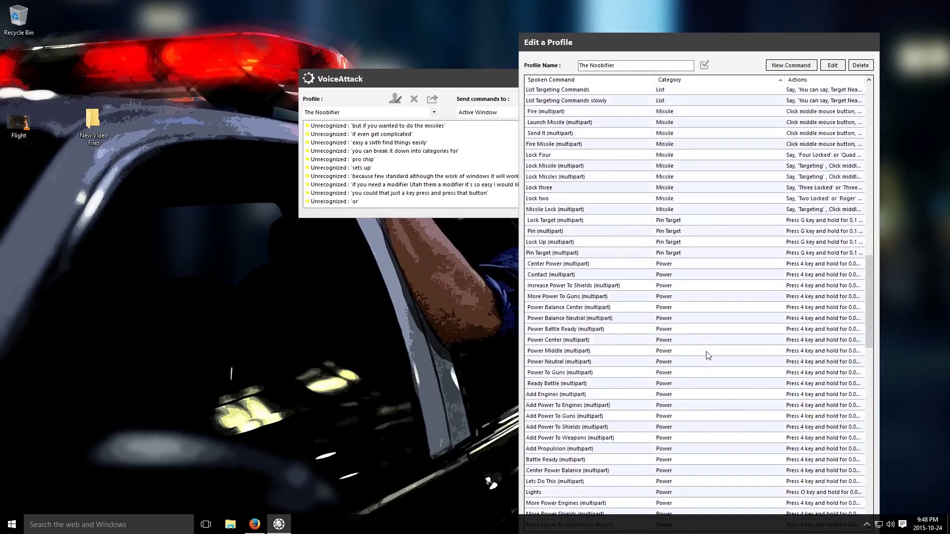
{"action": "scroll", "coordinate": [703, 346], "scroll_direction": "up", "scroll_amount": 12}
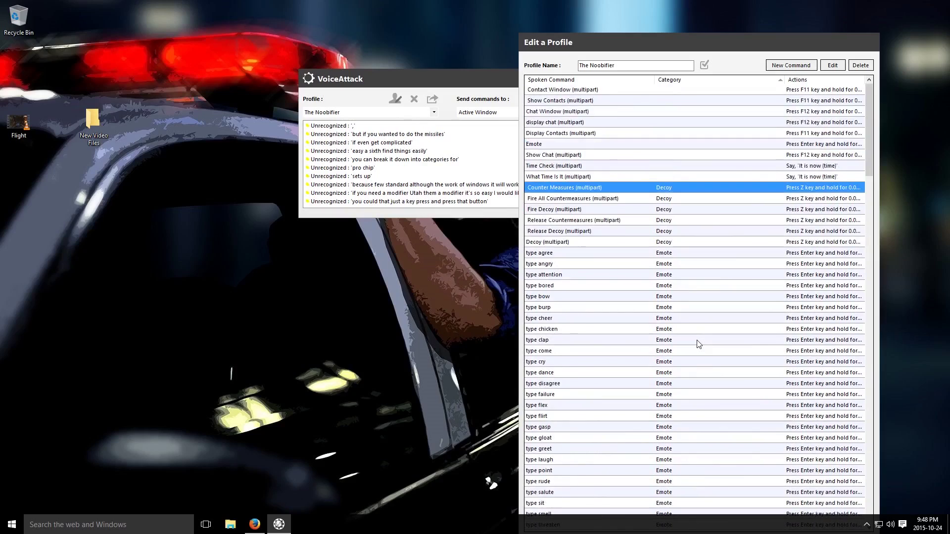
{"action": "scroll", "coordinate": [703, 346], "scroll_direction": "down", "scroll_amount": 5}
{"action": "left_click_drag", "start_coordinate": [865, 168], "coordinate": [866, 284]}
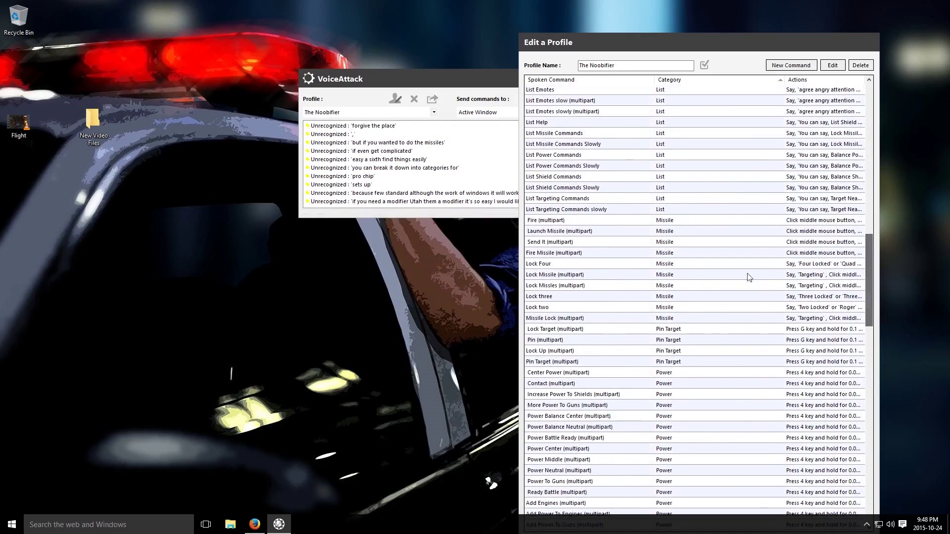
{"action": "left_click", "coordinate": [548, 220]}
{"action": "double_click", "coordinate": [548, 220]}
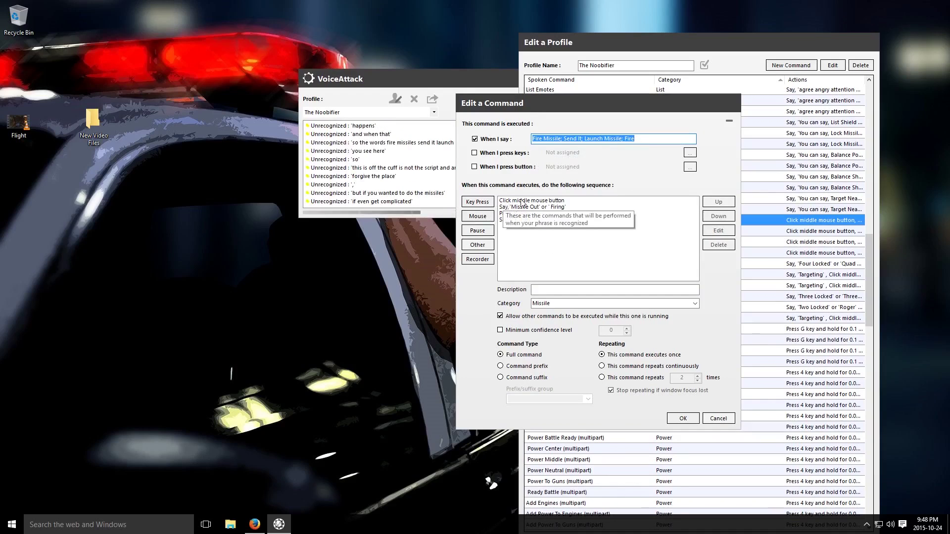
Step: Examine the mouse action settings behind the Fire command's middle-button click and cancel without changing them
{"action": "left_click", "coordinate": [553, 201]}
{"action": "double_click", "coordinate": [553, 201]}
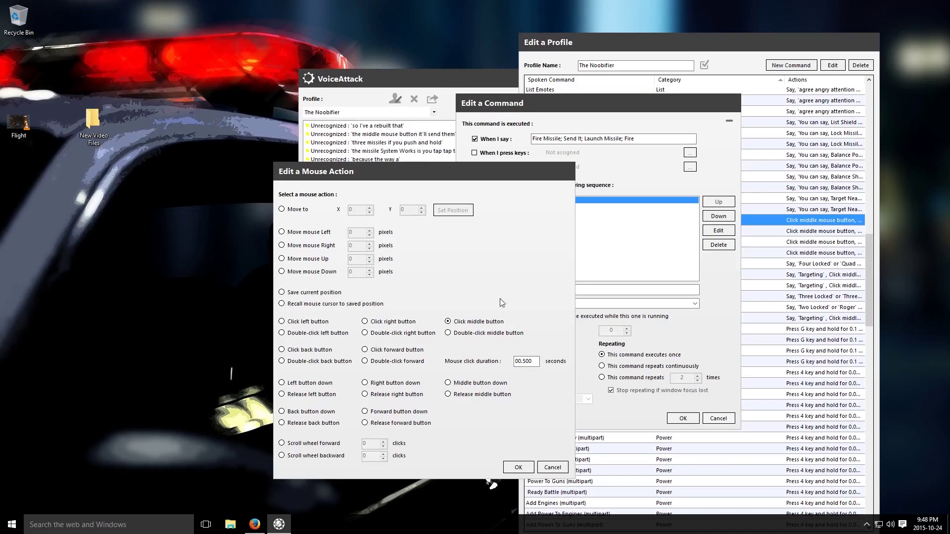
{"action": "left_click_drag", "start_coordinate": [504, 165], "coordinate": [355, 103]}
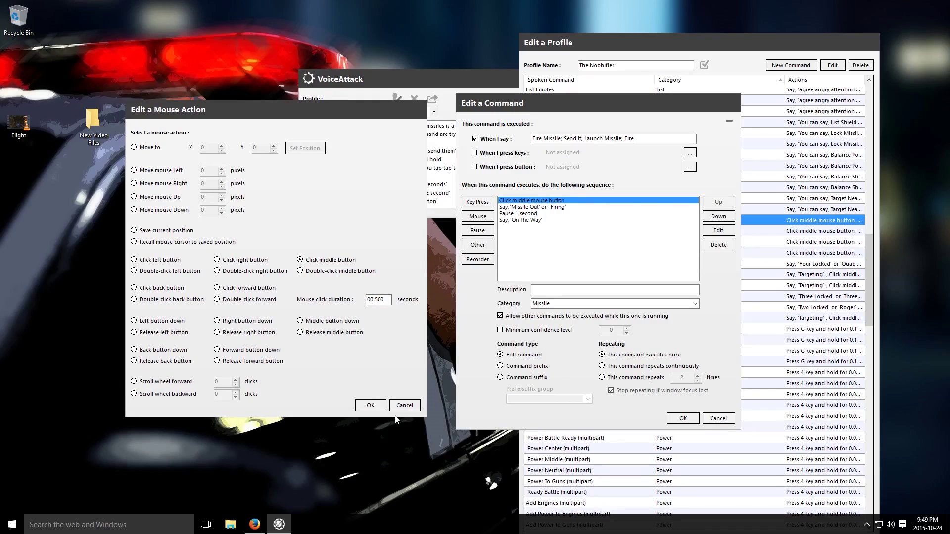
{"action": "left_click", "coordinate": [404, 405]}
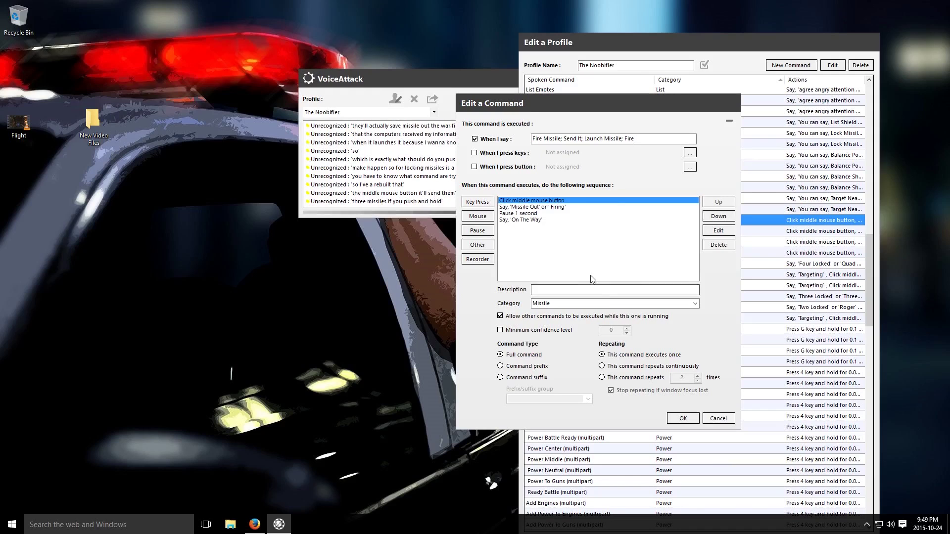
Step: Test the spoken "send it" command in a blank WordPad document, close the document, and accept the Fire command
{"action": "left_click", "coordinate": [11, 525]}
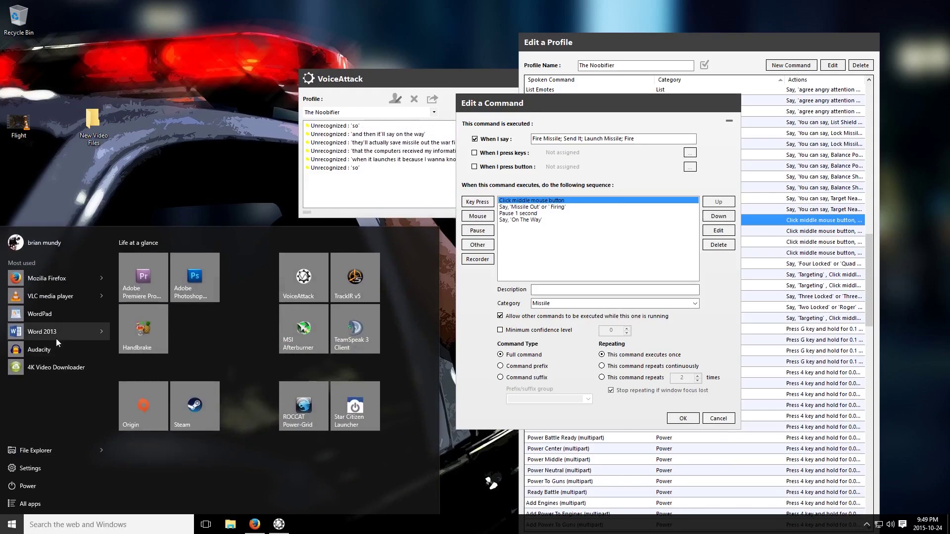
{"action": "left_click", "coordinate": [41, 315]}
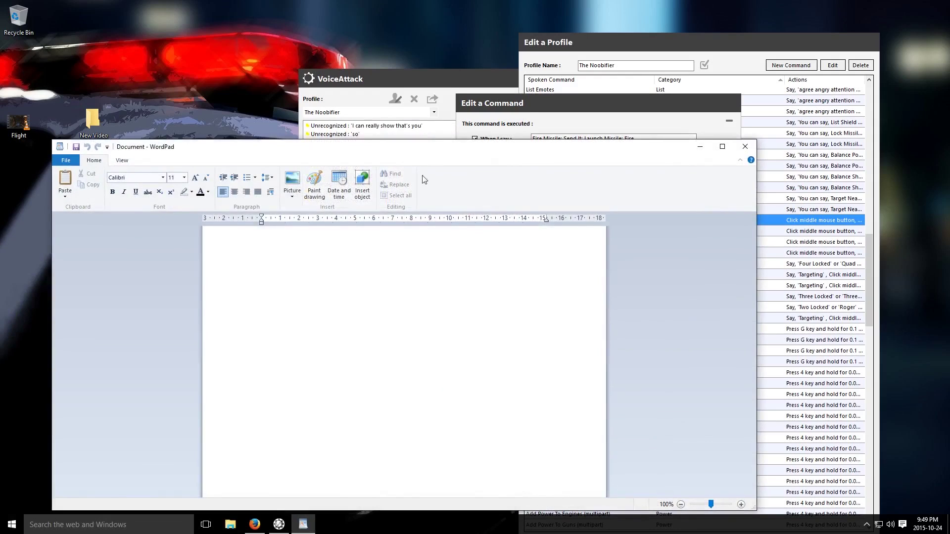
{"action": "left_click_drag", "start_coordinate": [423, 154], "coordinate": [440, 173]}
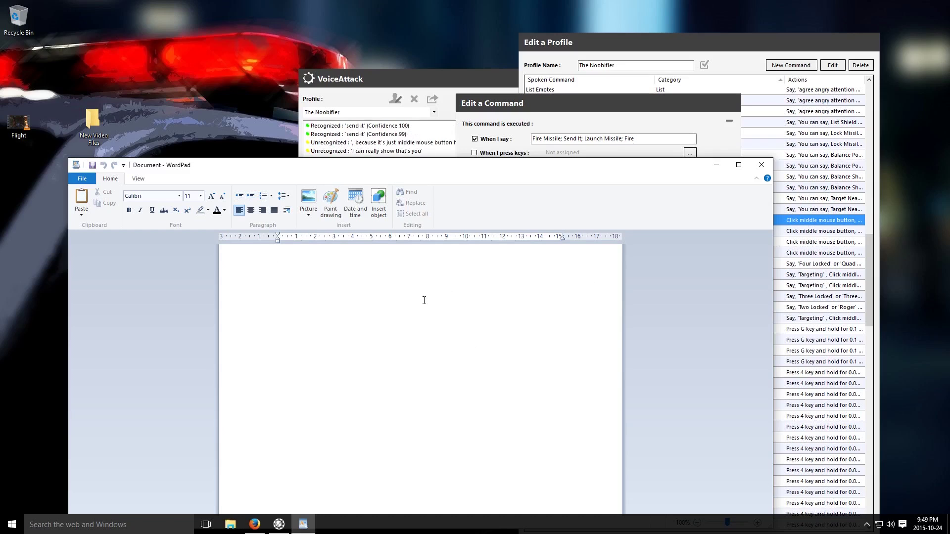
{"action": "left_click", "coordinate": [761, 164]}
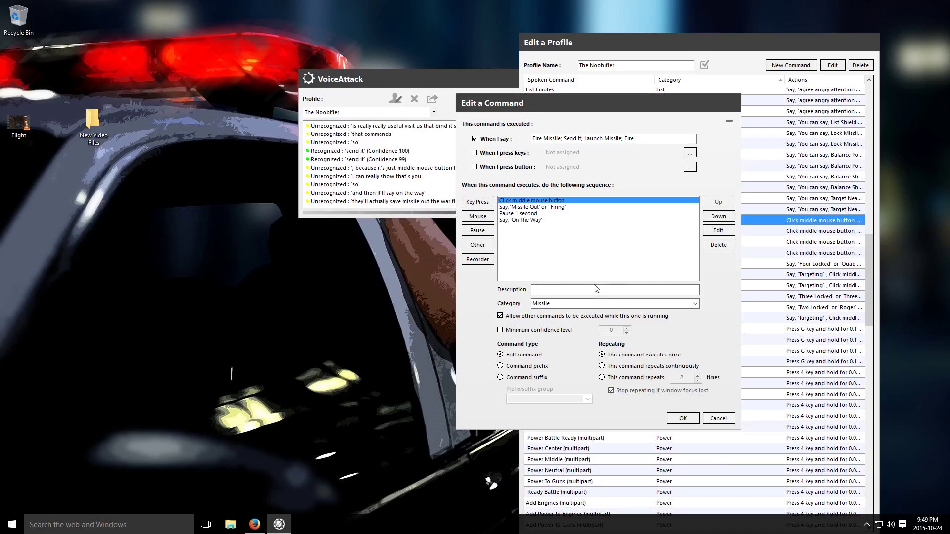
{"action": "left_click", "coordinate": [683, 418]}
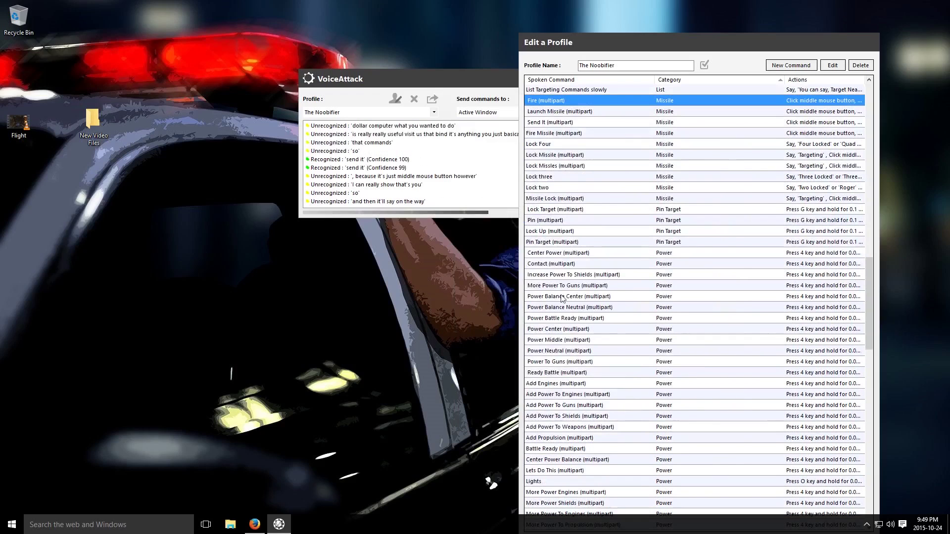
Step: Review the help commands in the List category and test the spoken "list help" and "list shield commands"
{"action": "scroll", "coordinate": [637, 348], "scroll_direction": "up", "scroll_amount": 7}
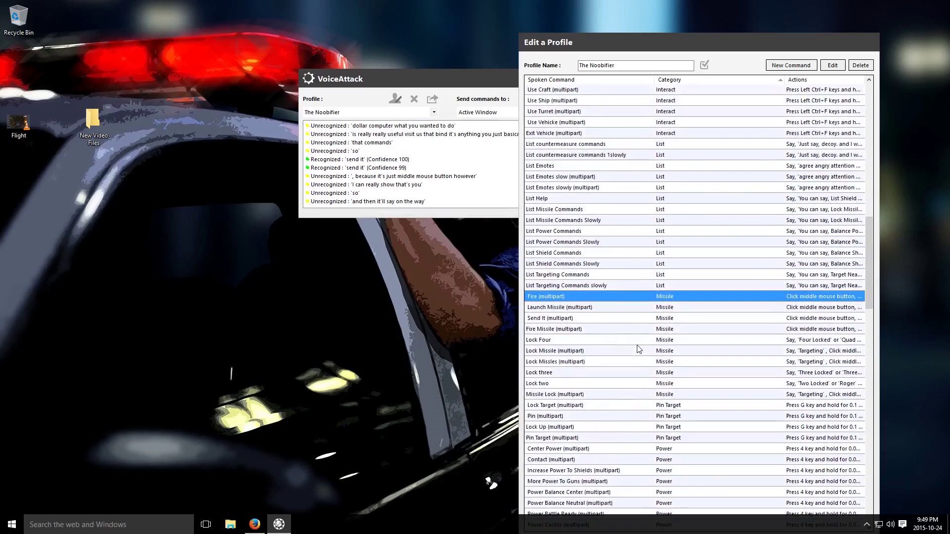
{"action": "scroll", "coordinate": [636, 348], "scroll_direction": "up", "scroll_amount": 11}
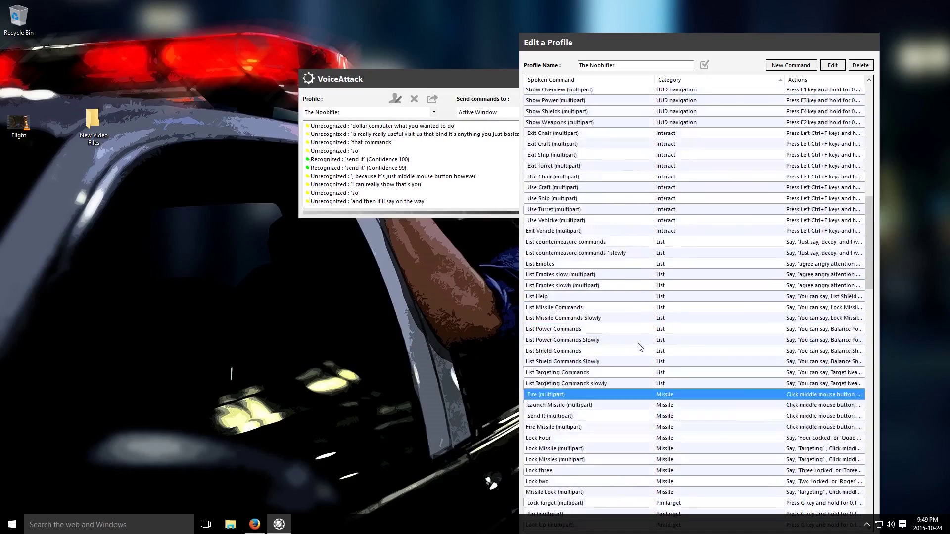
{"action": "scroll", "coordinate": [638, 347], "scroll_direction": "up", "scroll_amount": 4}
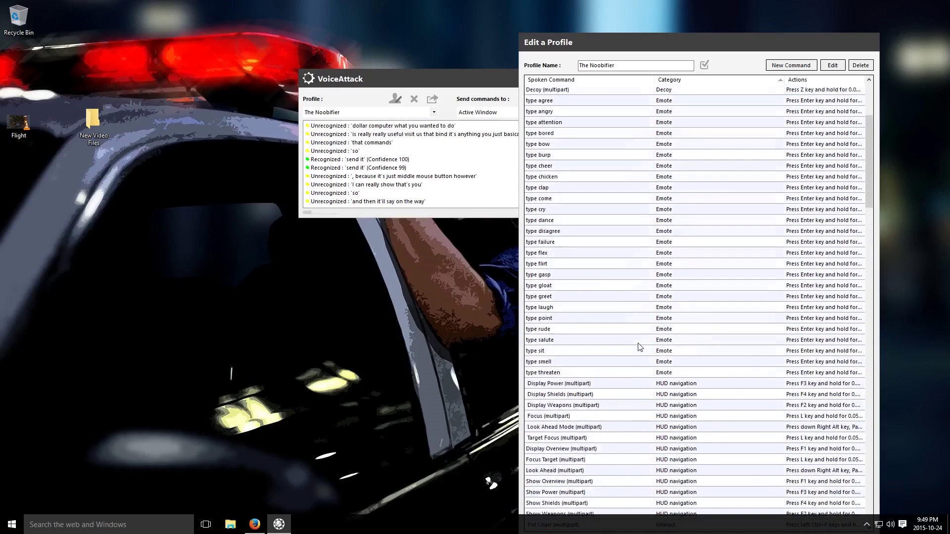
{"action": "scroll", "coordinate": [638, 352], "scroll_direction": "down", "scroll_amount": 11}
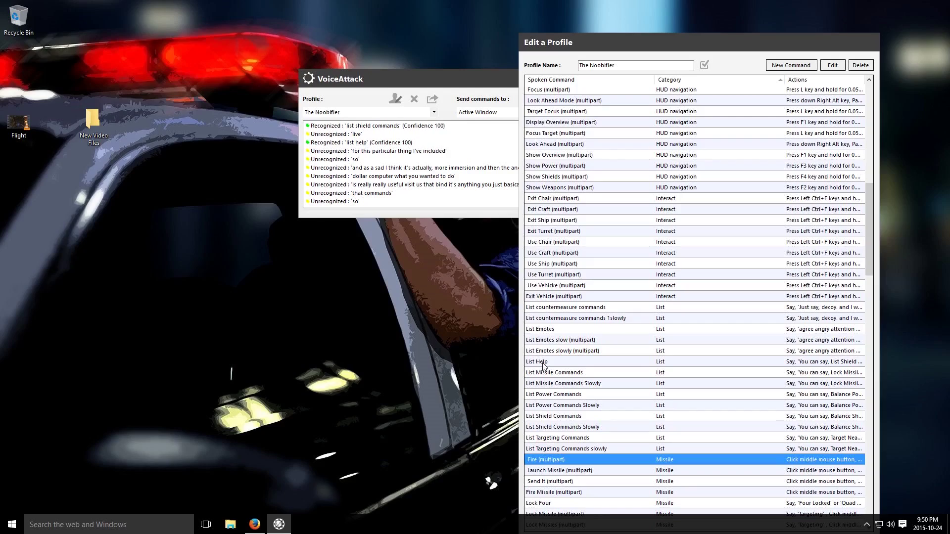
Step: Open the Front Shields command in the Shields category, examine its spoken phrases and key sequence, and accept it
{"action": "scroll", "coordinate": [573, 364], "scroll_direction": "up", "scroll_amount": 13}
{"action": "scroll", "coordinate": [606, 317], "scroll_direction": "down", "scroll_amount": 20}
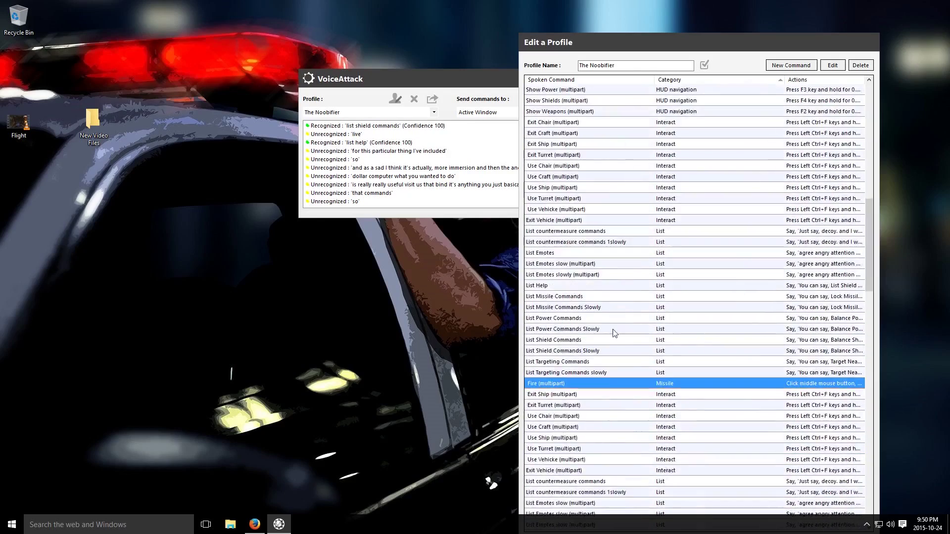
{"action": "scroll", "coordinate": [611, 355], "scroll_direction": "down", "scroll_amount": 15}
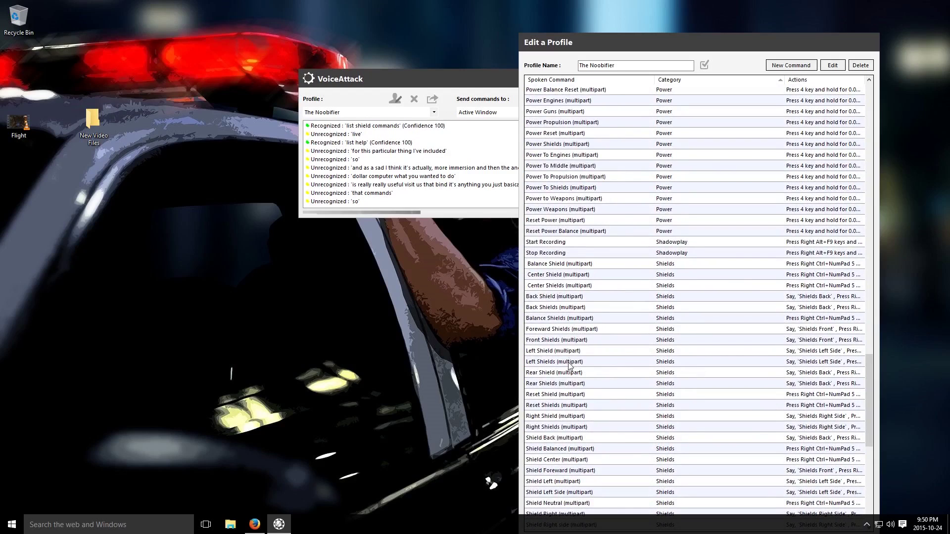
{"action": "double_click", "coordinate": [551, 340]}
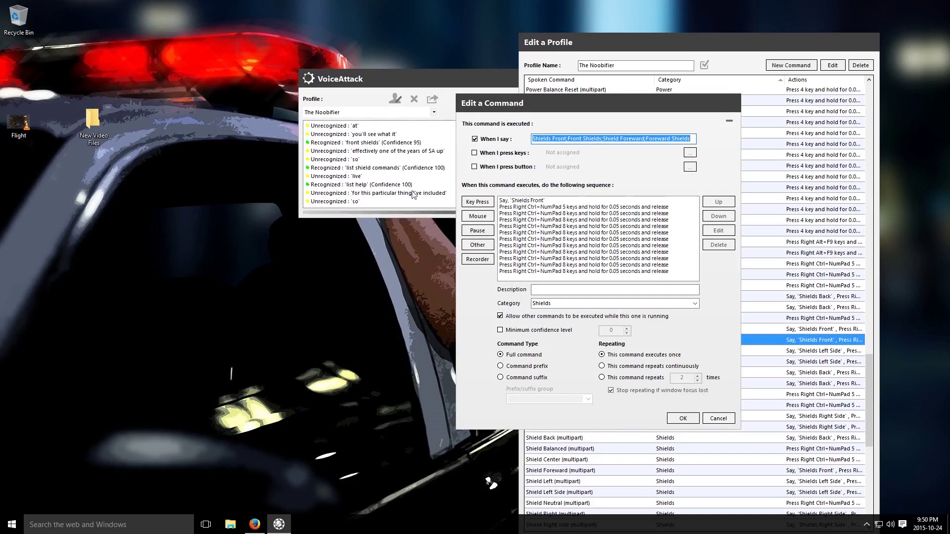
{"action": "left_click_drag", "start_coordinate": [514, 214], "coordinate": [517, 205]}
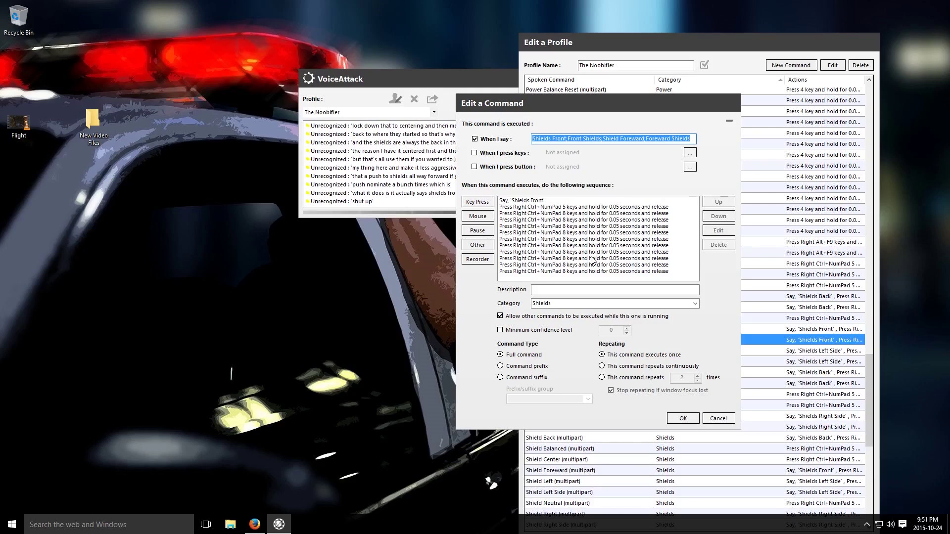
{"action": "left_click", "coordinate": [683, 418]}
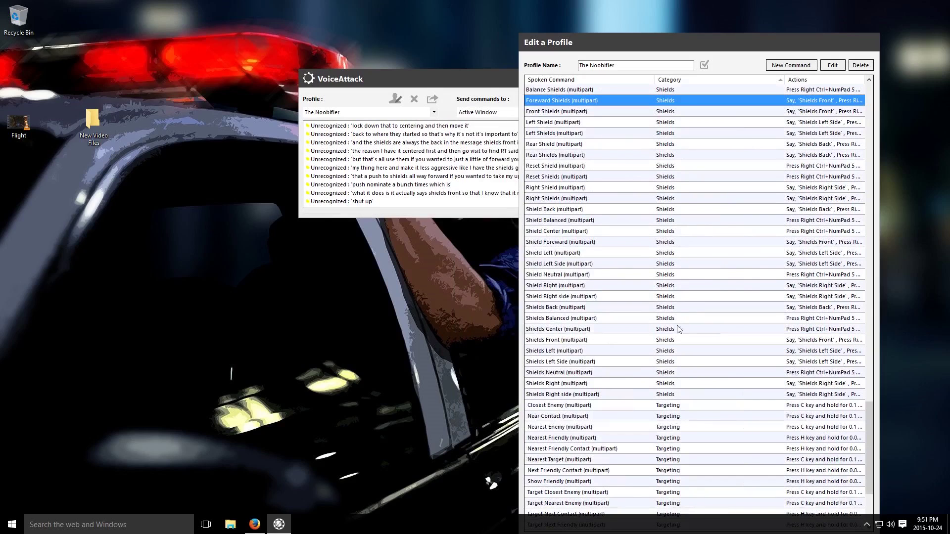
Step: Open the Power Engines command in the Power category, test the spoken "power propulsion" command, and cancel the edit
{"action": "scroll", "coordinate": [708, 335], "scroll_direction": "down", "scroll_amount": 5}
{"action": "scroll", "coordinate": [703, 331], "scroll_direction": "up", "scroll_amount": 12}
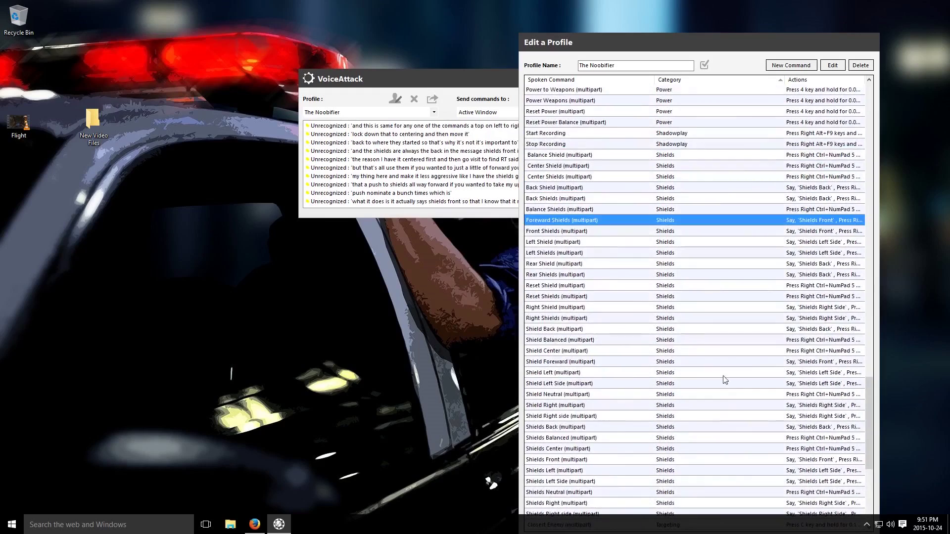
{"action": "scroll", "coordinate": [581, 290], "scroll_direction": "up", "scroll_amount": 4}
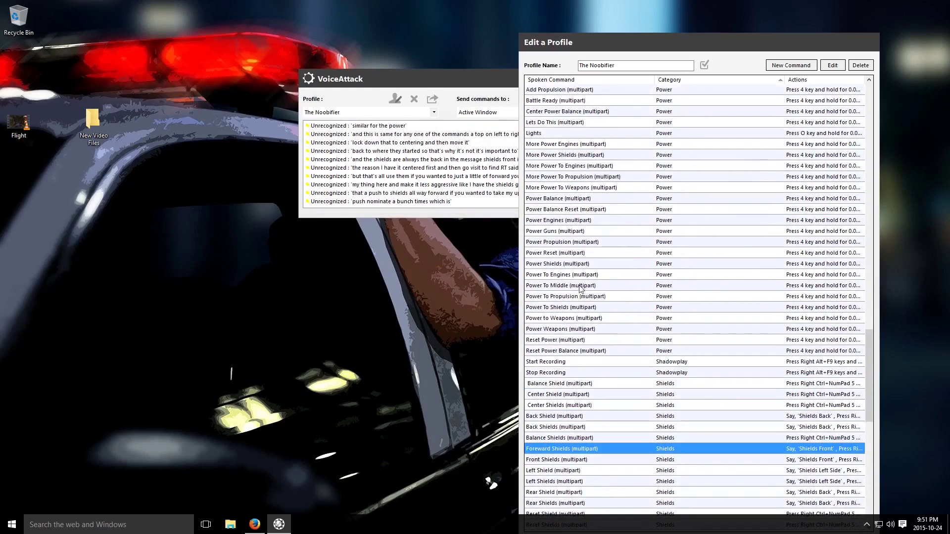
{"action": "double_click", "coordinate": [549, 221]}
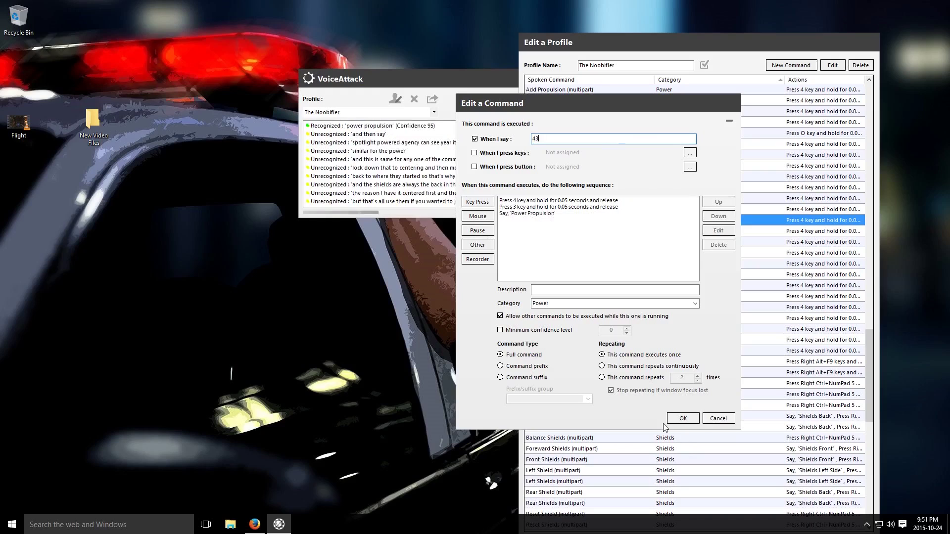
{"action": "left_click", "coordinate": [707, 419]}
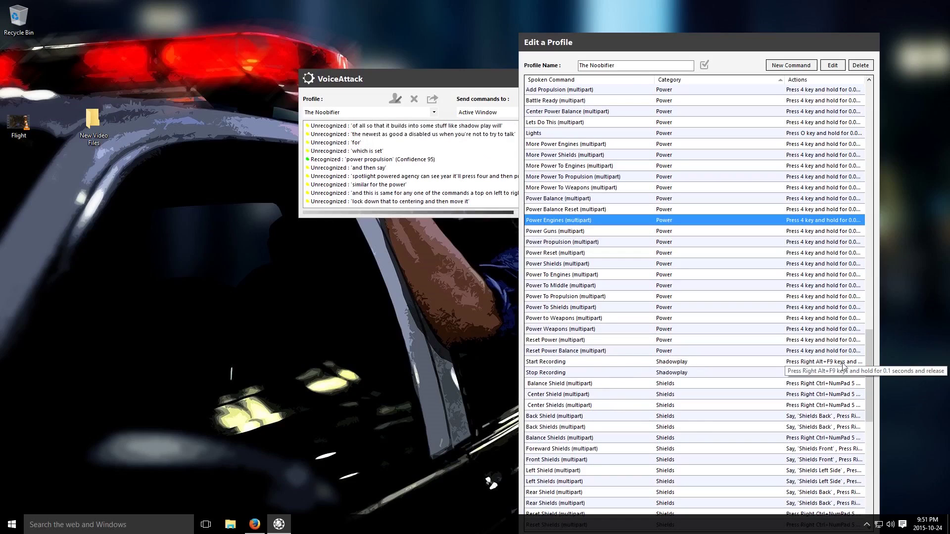
Step: Review the profile's remaining categories from Track IR and Targeting back to List, and test the spoken "list countermeasure commands"
{"action": "scroll", "coordinate": [689, 417], "scroll_direction": "down", "scroll_amount": 20}
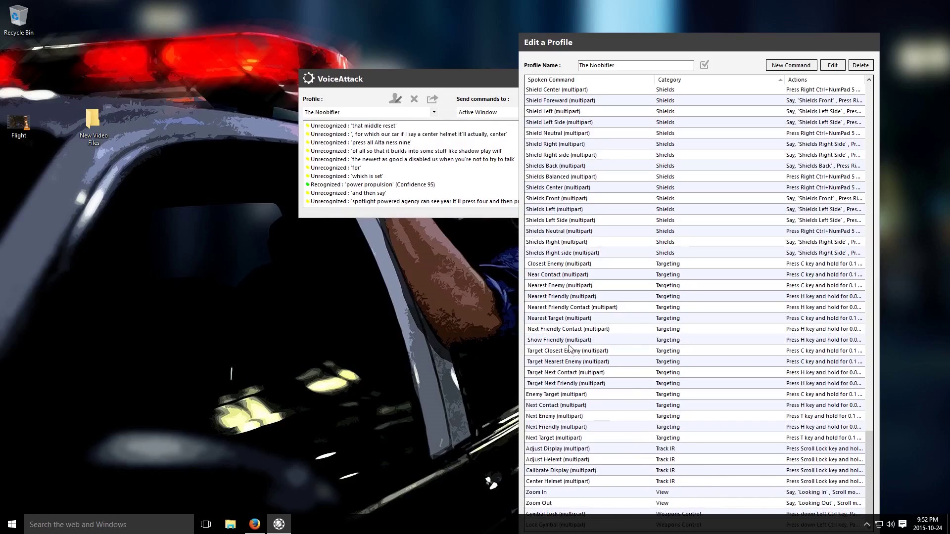
{"action": "scroll", "coordinate": [658, 366], "scroll_direction": "up", "scroll_amount": 15}
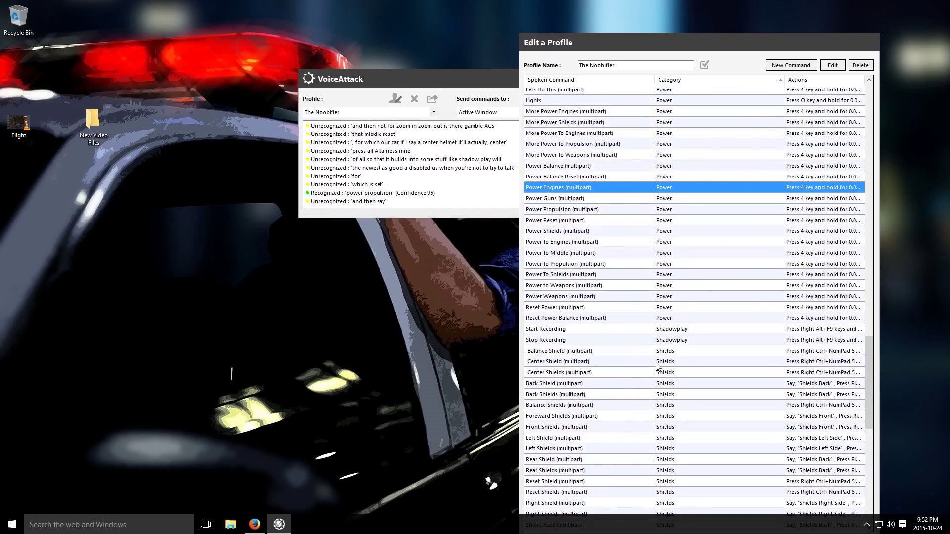
{"action": "scroll", "coordinate": [651, 358], "scroll_direction": "up", "scroll_amount": 12}
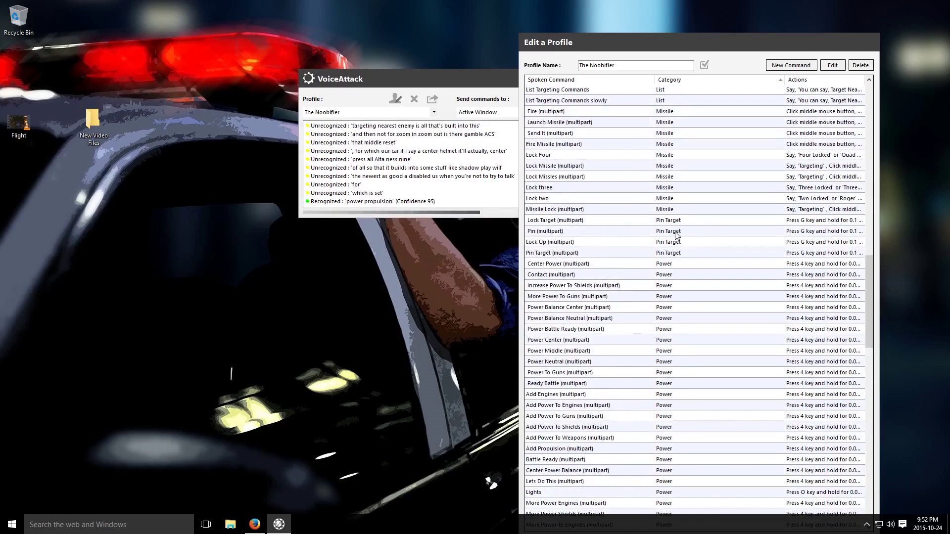
{"action": "scroll", "coordinate": [677, 235], "scroll_direction": "up", "scroll_amount": 9}
{"action": "scroll", "coordinate": [683, 309], "scroll_direction": "down", "scroll_amount": 1}
{"action": "scroll", "coordinate": [683, 311], "scroll_direction": "up", "scroll_amount": 3}
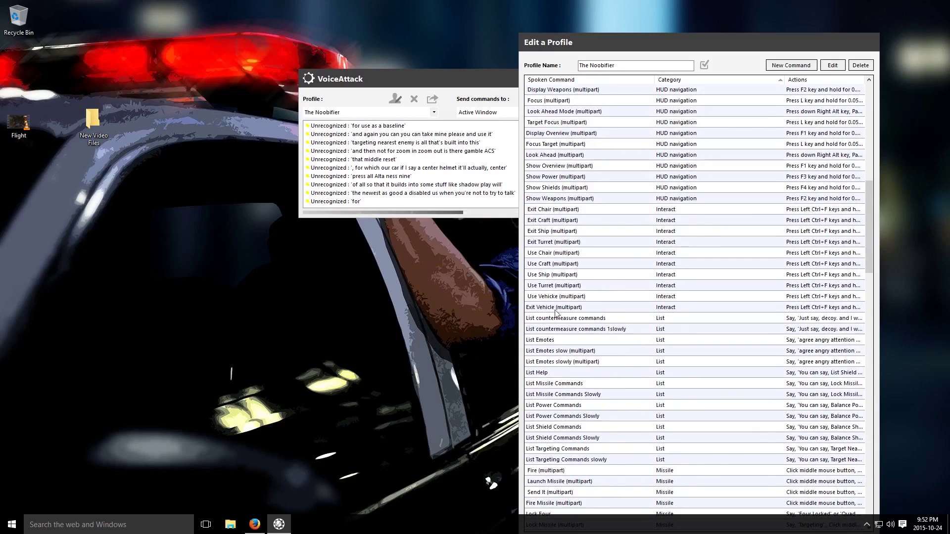
{"action": "scroll", "coordinate": [591, 344], "scroll_direction": "up", "scroll_amount": 1}
{"action": "scroll", "coordinate": [628, 359], "scroll_direction": "down", "scroll_amount": 2}
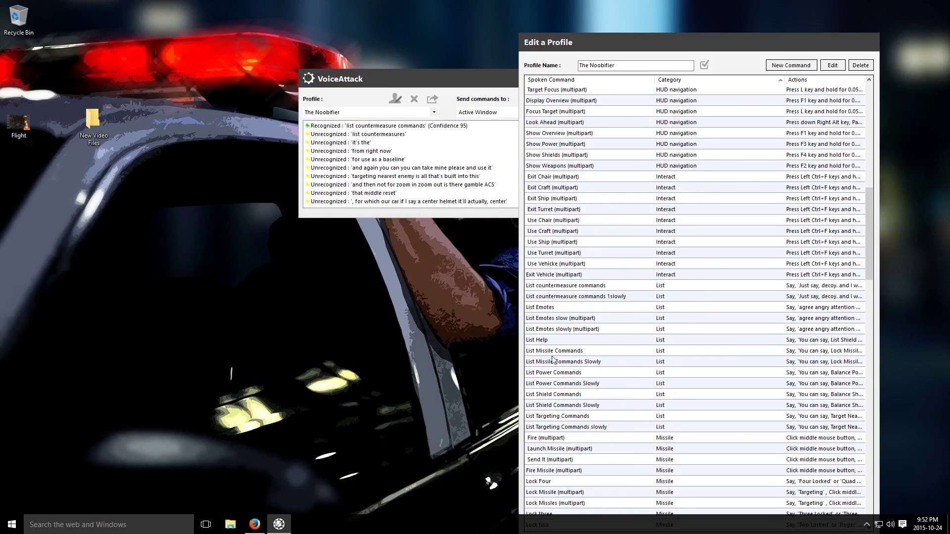
Step: Open the "type agree" command in the Emote category and examine its full sequence of key presses and pauses
{"action": "scroll", "coordinate": [622, 287], "scroll_direction": "up", "scroll_amount": 13}
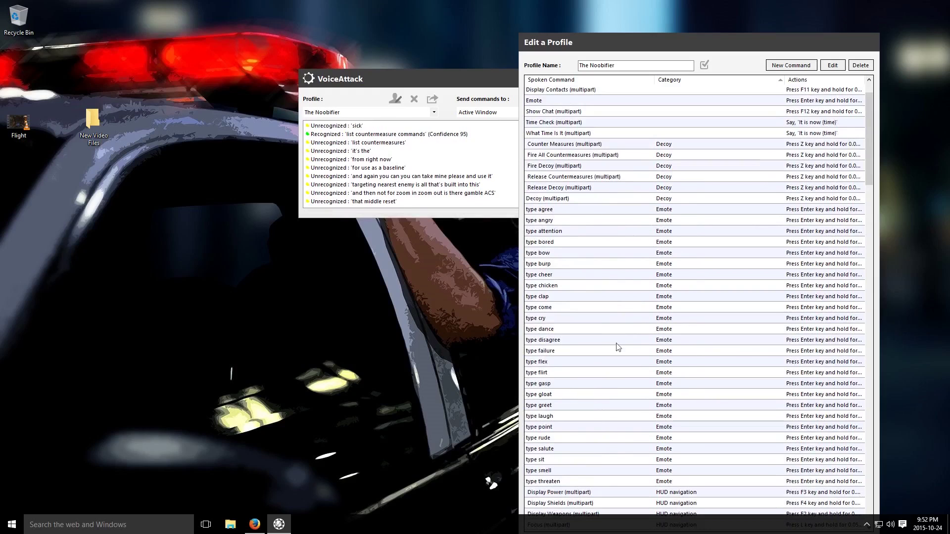
{"action": "double_click", "coordinate": [539, 209]}
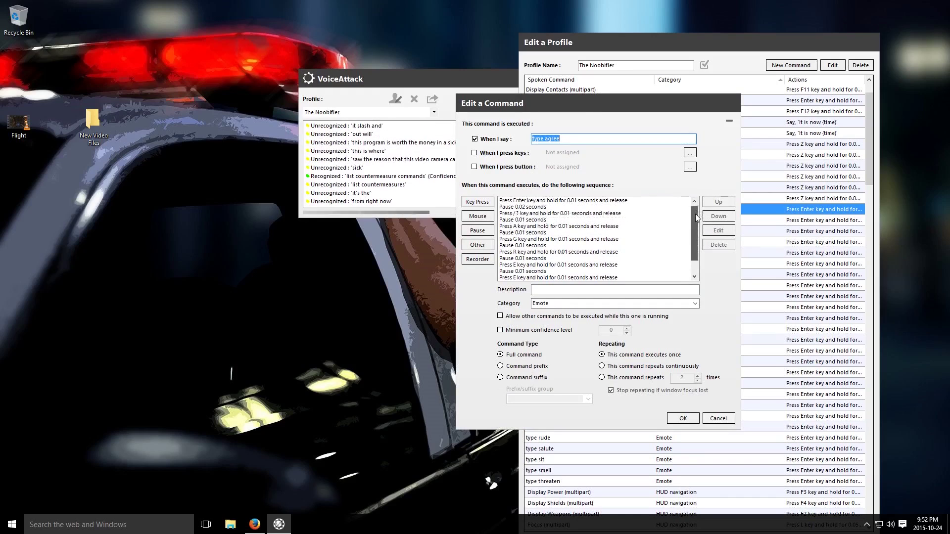
{"action": "scroll", "coordinate": [698, 276], "scroll_direction": "down", "scroll_amount": 1}
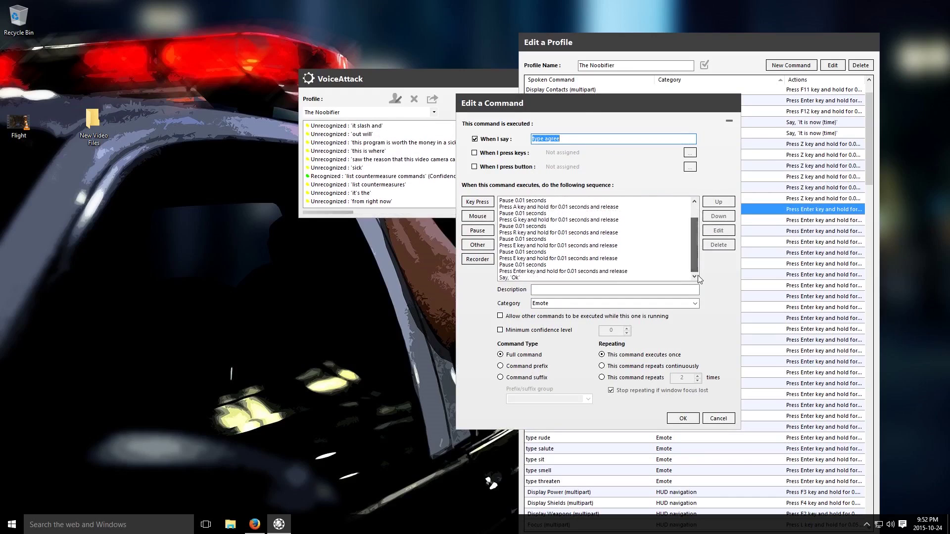
Step: Accept the "type agree" command and the profile edits, and exit VoiceAttack
{"action": "left_click", "coordinate": [682, 418]}
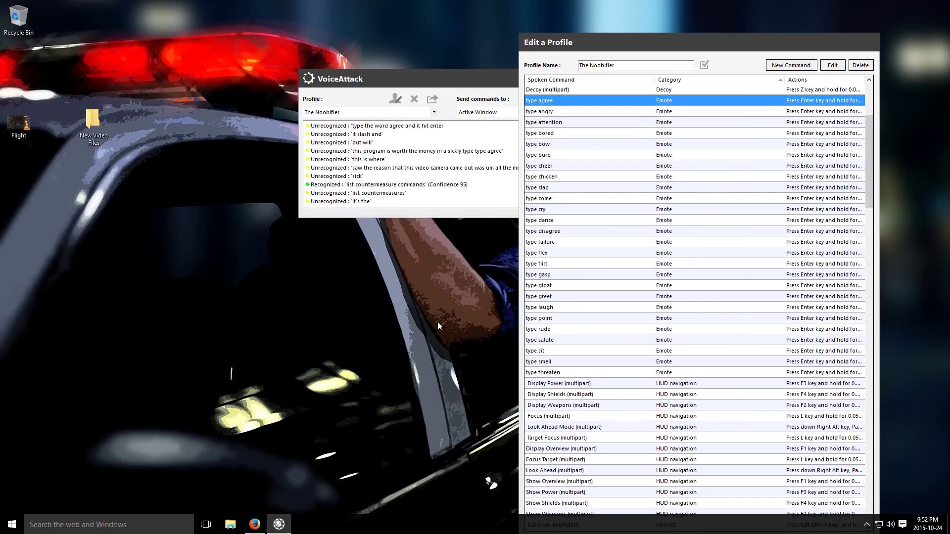
{"action": "scroll", "coordinate": [860, 105], "scroll_direction": "up", "scroll_amount": 5}
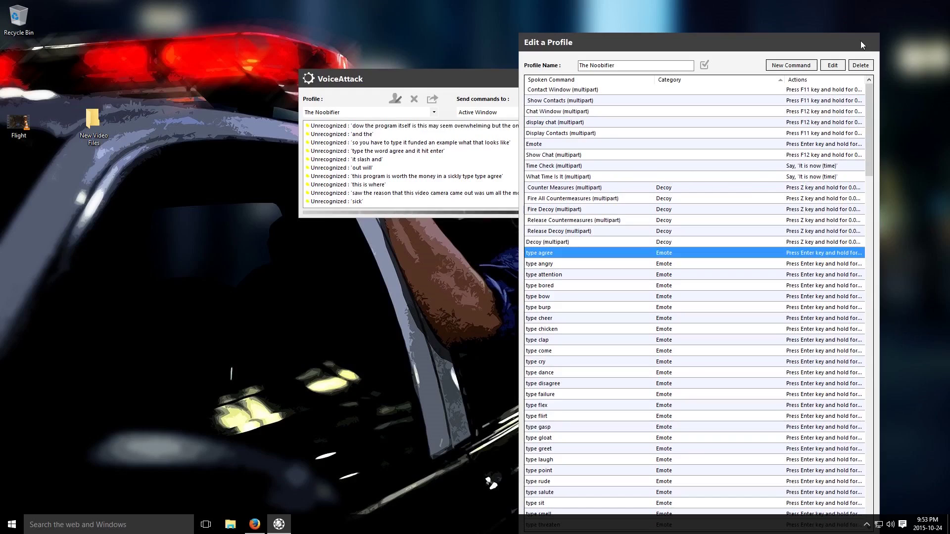
{"action": "left_click_drag", "start_coordinate": [860, 41], "coordinate": [830, 1]}
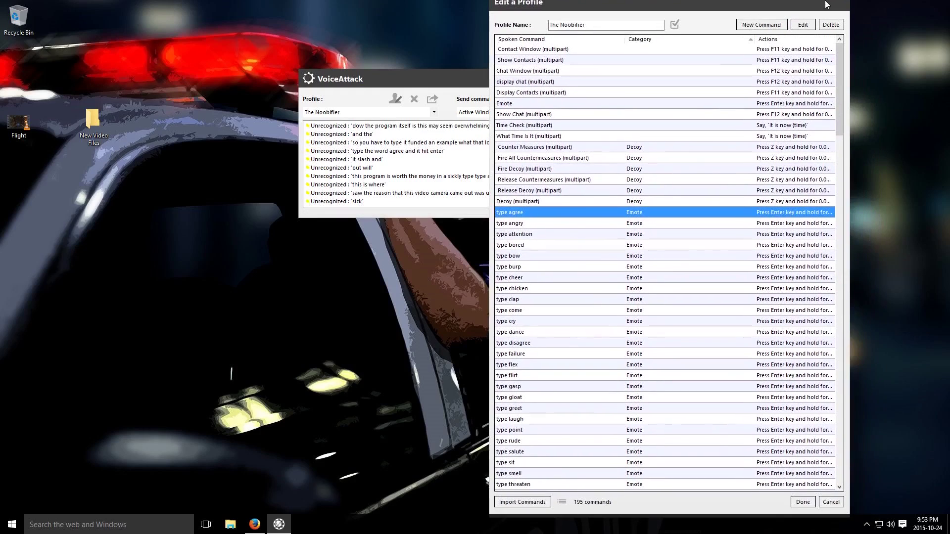
{"action": "left_click", "coordinate": [802, 502]}
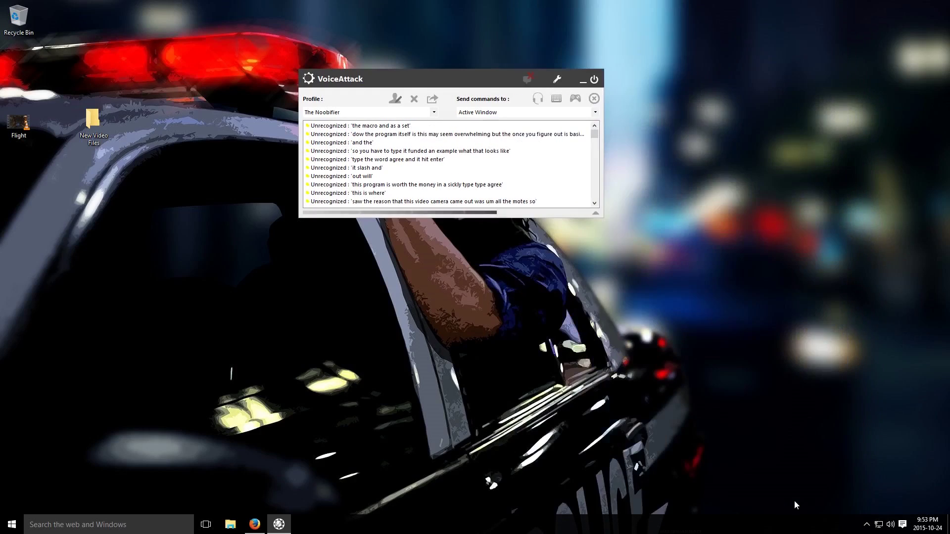
{"action": "key", "text": "alt+F4"}
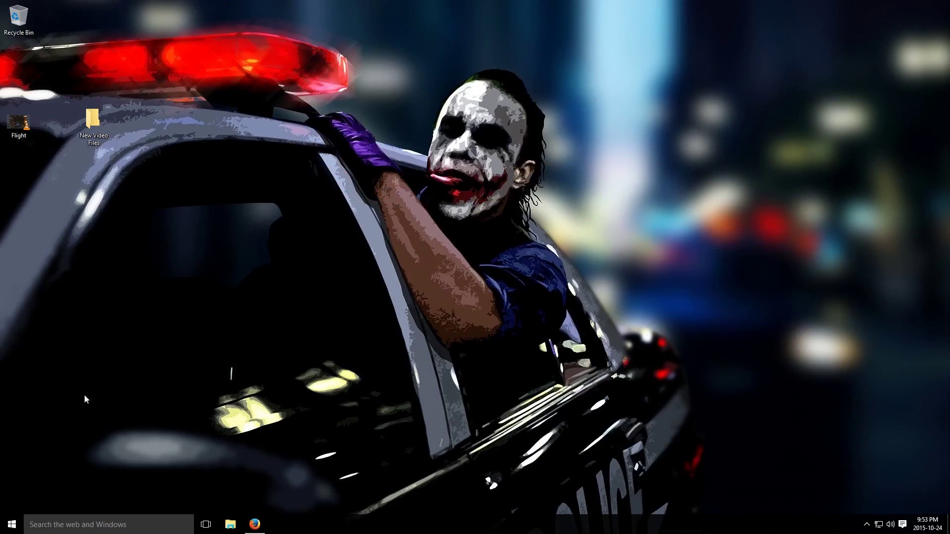
Step: Launch TrackIR 5.2 and maximize its window
{"action": "key", "text": "super"}
{"action": "left_click", "coordinate": [350, 282]}
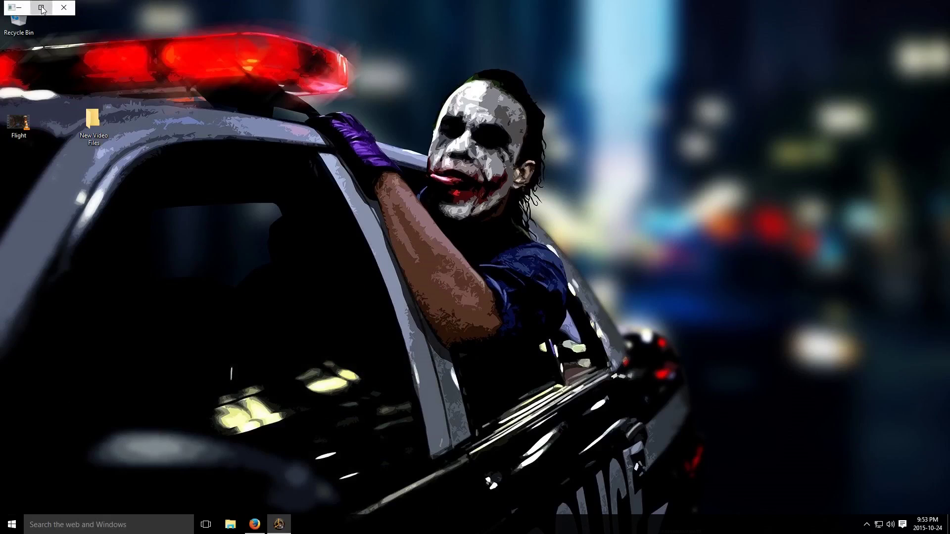
{"action": "left_click", "coordinate": [42, 9]}
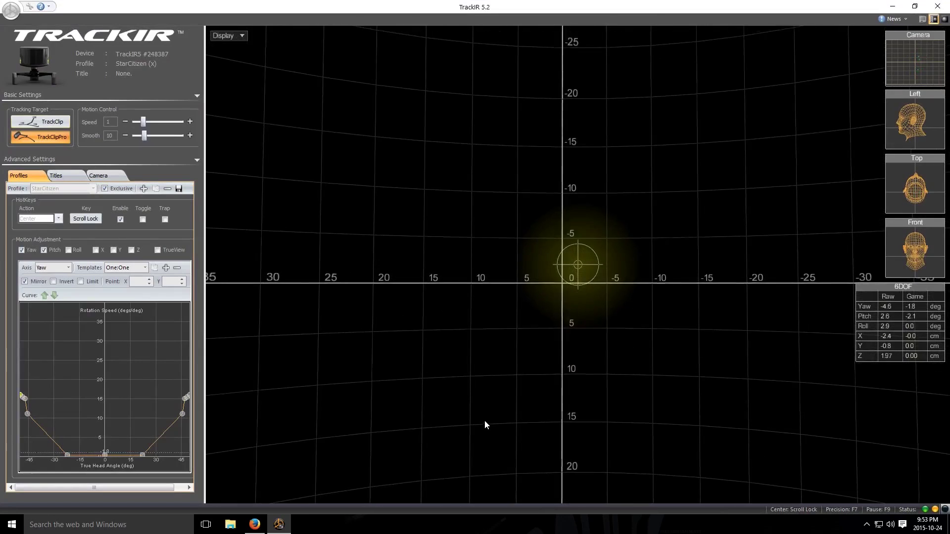
Step: Switch the display to Camera View to examine the tracked points, and return it to 3D View
{"action": "left_click", "coordinate": [230, 35]}
{"action": "left_click", "coordinate": [253, 42]}
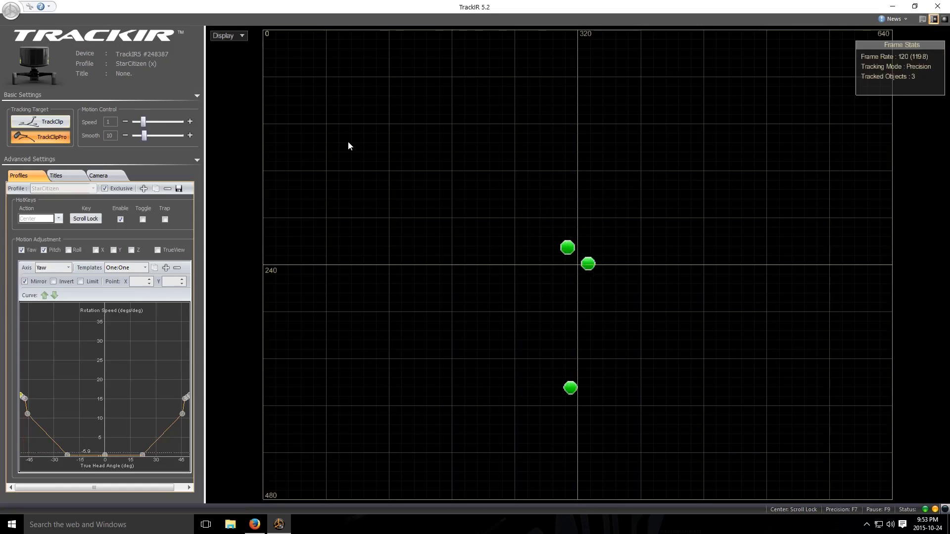
{"action": "left_click", "coordinate": [236, 34]}
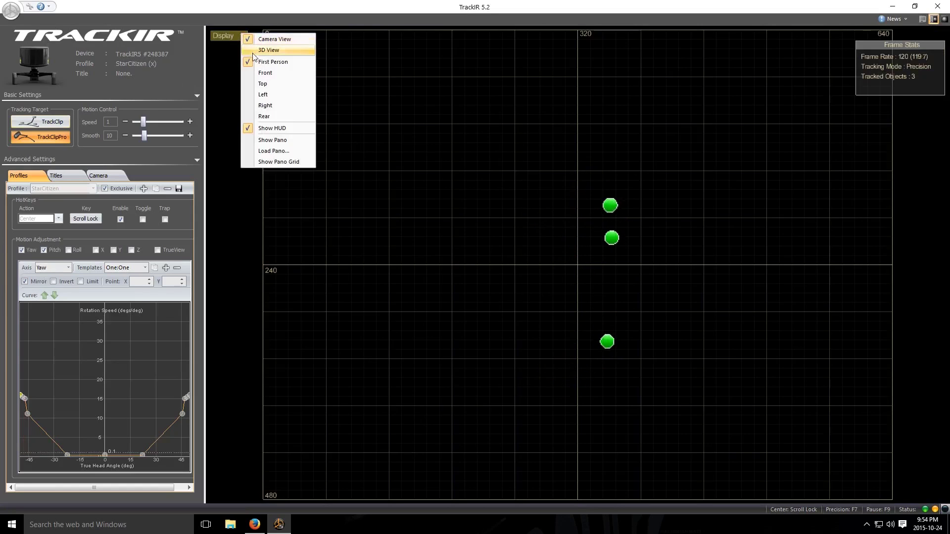
{"action": "left_click", "coordinate": [268, 44]}
{"action": "left_click", "coordinate": [245, 37]}
{"action": "left_click", "coordinate": [265, 55]}
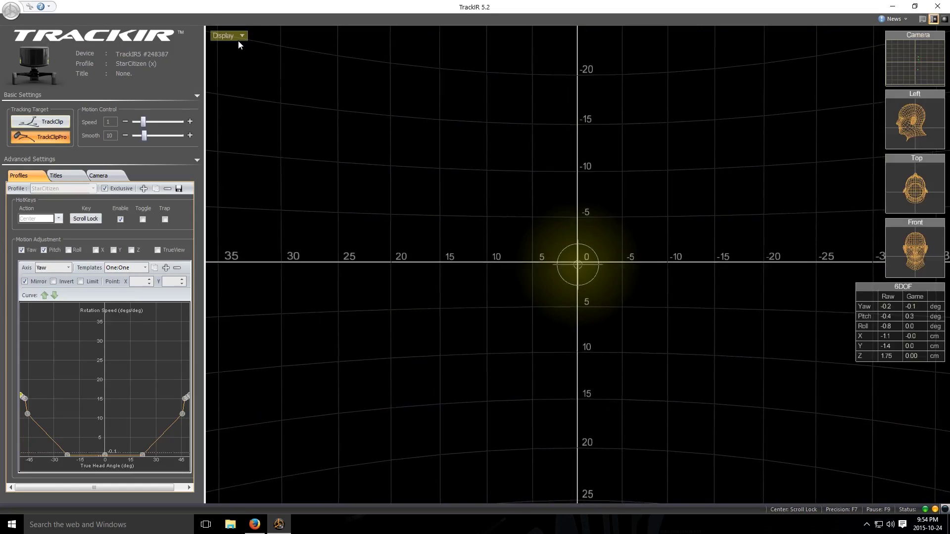
Step: Show the head model from the Front to examine how it follows head movement, and return to the First Person view
{"action": "left_click", "coordinate": [239, 36]}
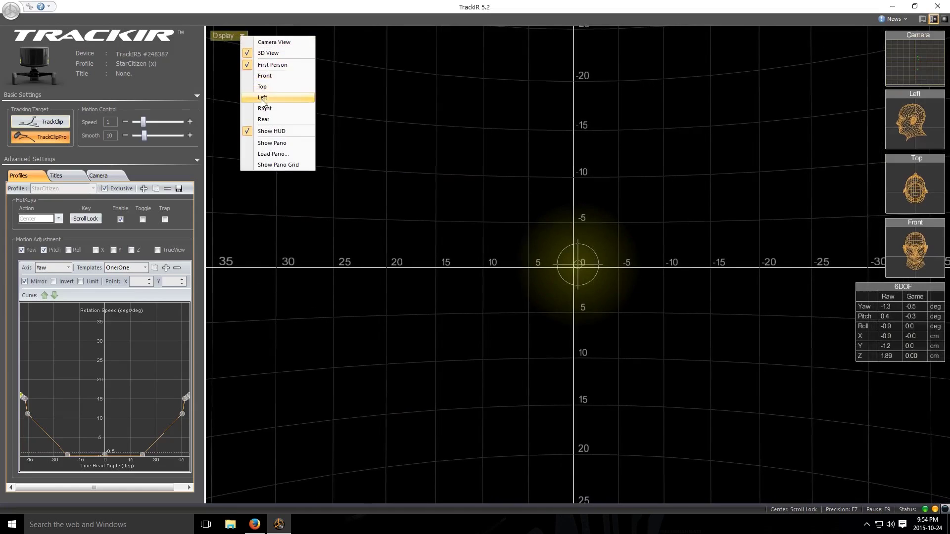
{"action": "left_click", "coordinate": [272, 76]}
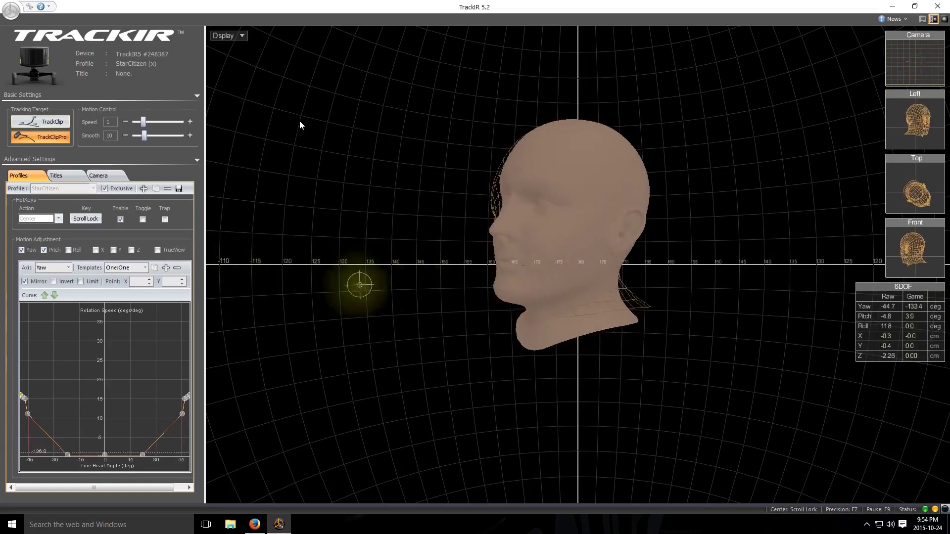
{"action": "left_click", "coordinate": [241, 36]}
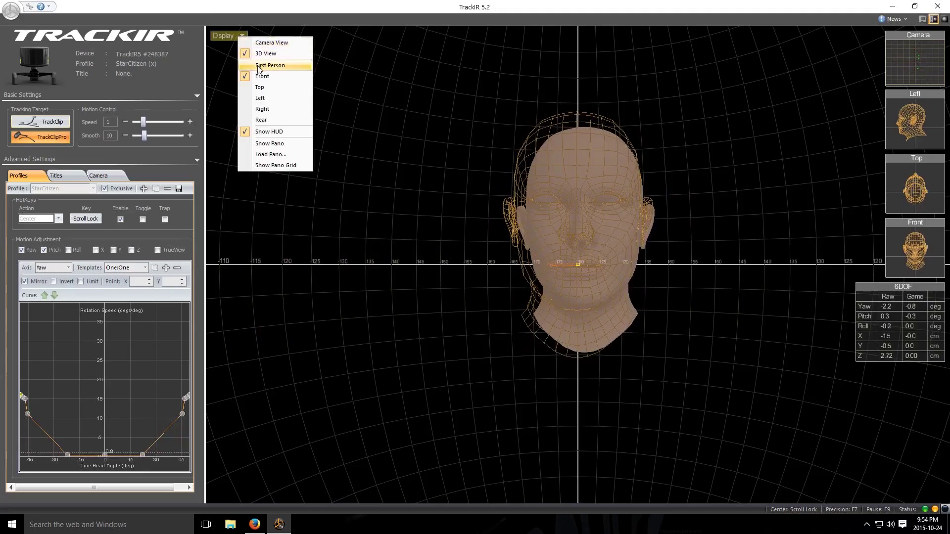
{"action": "left_click", "coordinate": [268, 66]}
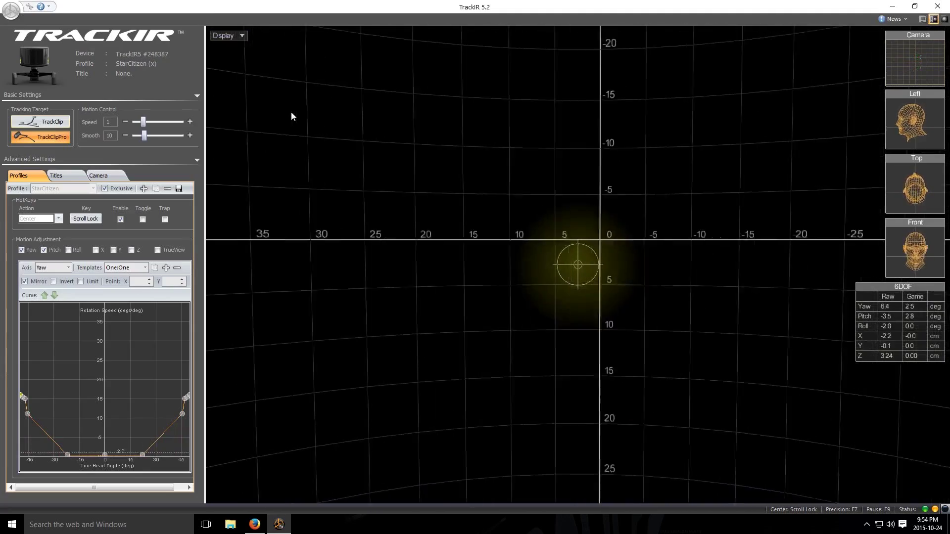